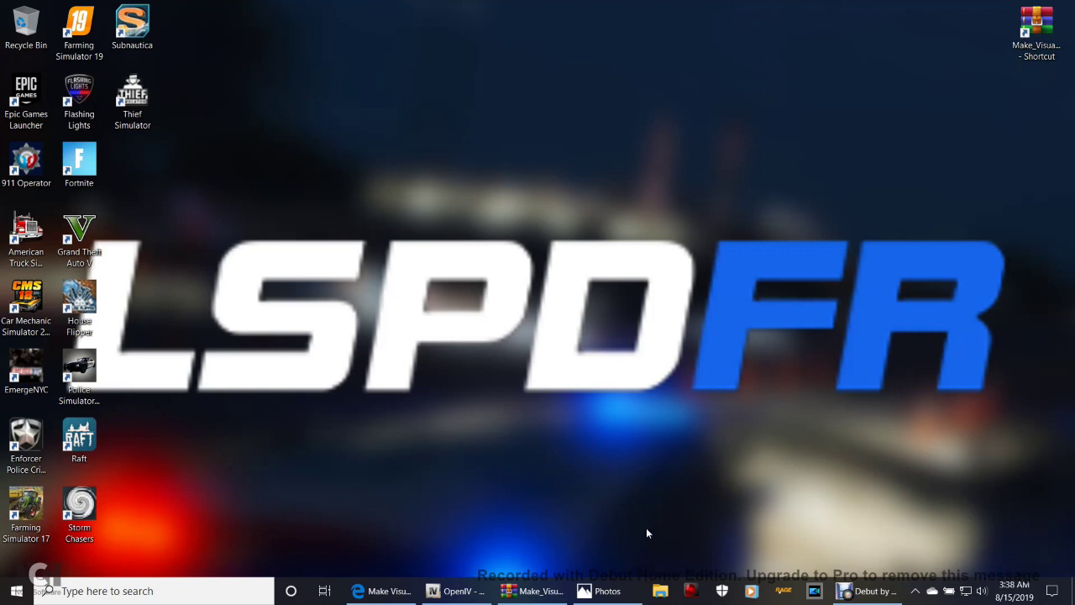
Step: View the YouTube channel screenshot in Photos and close the picture
{"action": "mouse_move", "coordinate": [628, 587]}
{"action": "left_click", "coordinate": [600, 590]}
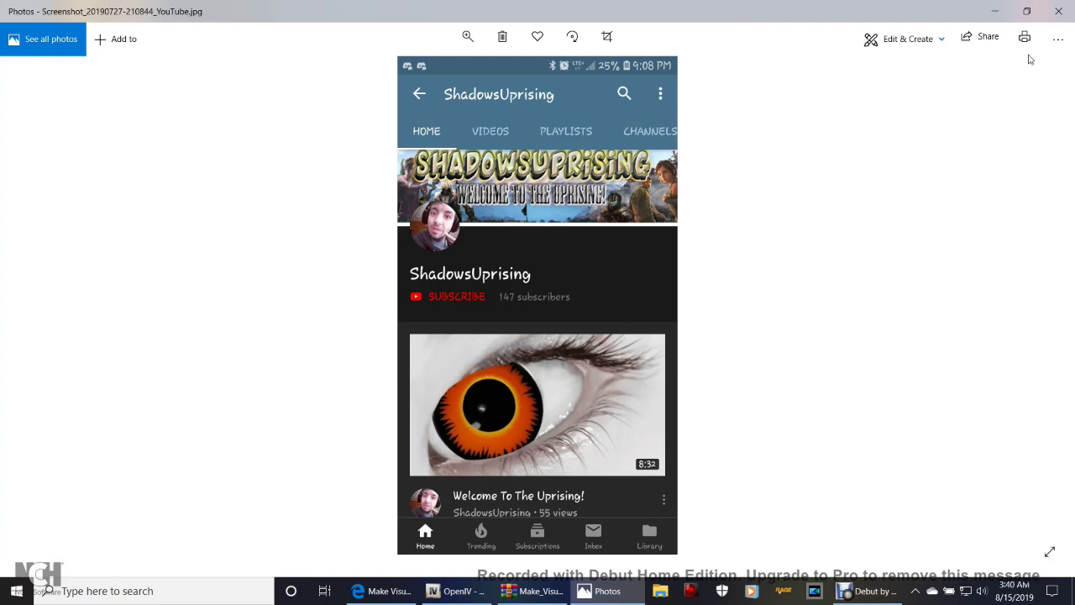
{"action": "left_click", "coordinate": [1060, 10]}
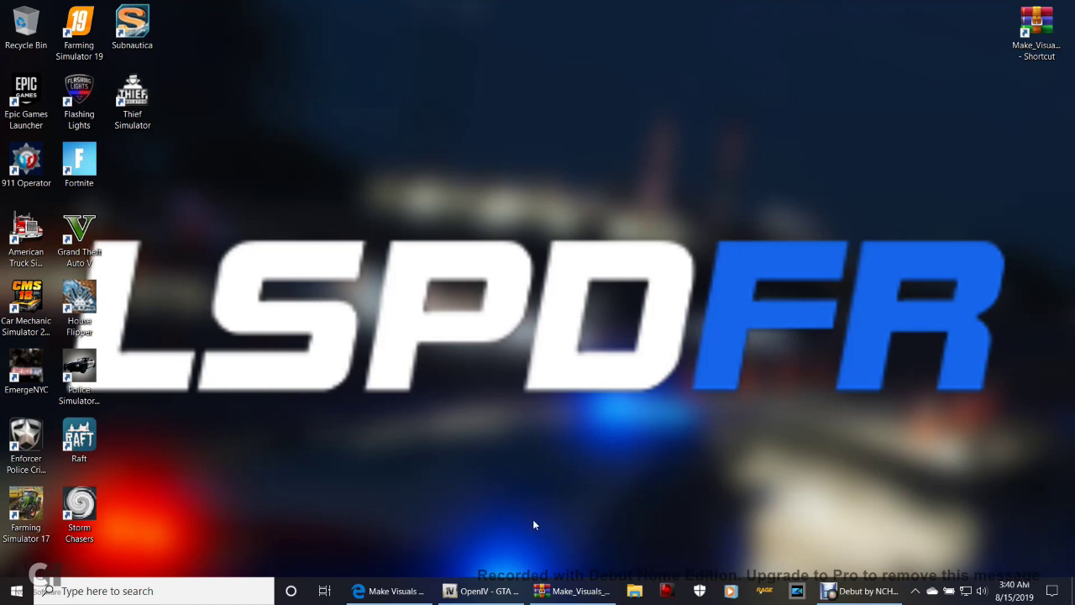
Step: Switch to Edge, open the download window for Make_Visuals_Great_Again_-_v2.65.zip on the mod page, and dismiss it before closing the browser
{"action": "left_click", "coordinate": [380, 588]}
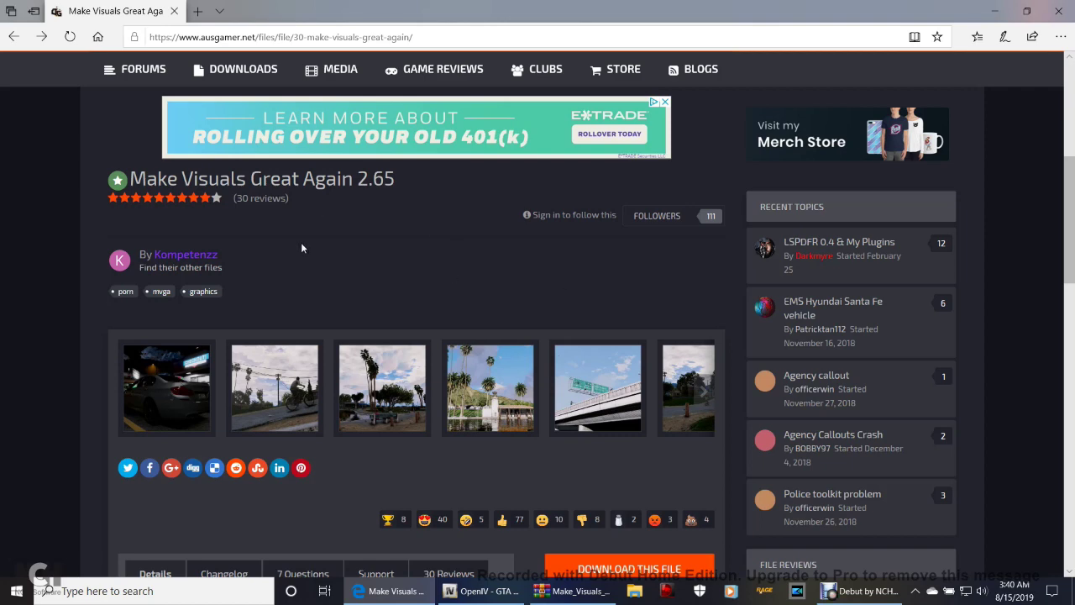
{"action": "scroll", "coordinate": [303, 244], "scroll_direction": "down", "scroll_amount": 1}
{"action": "scroll", "coordinate": [350, 254], "scroll_direction": "down", "scroll_amount": 1}
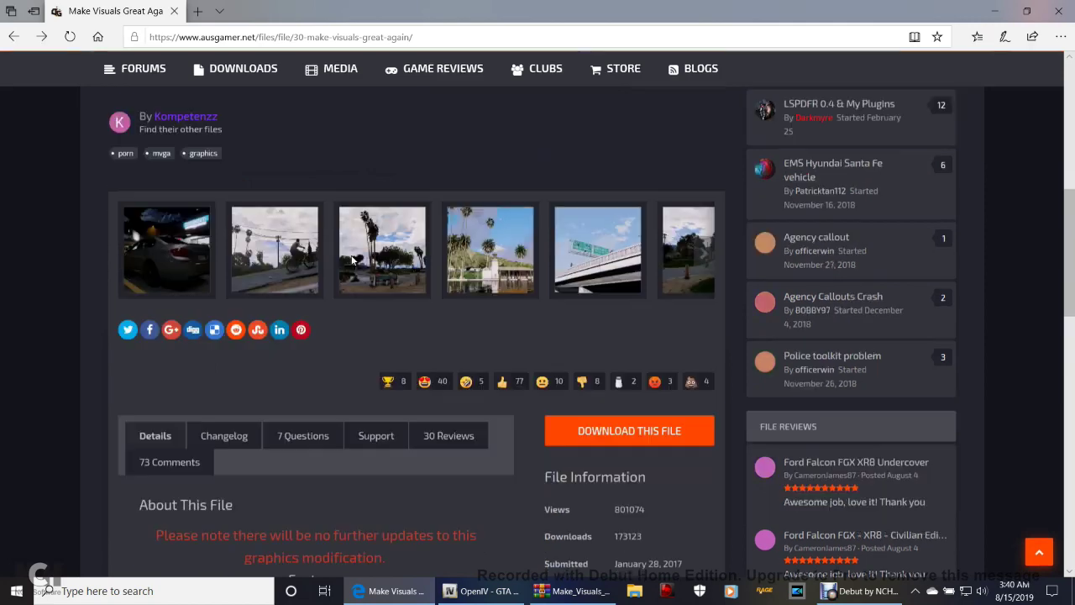
{"action": "scroll", "coordinate": [486, 236], "scroll_direction": "down", "scroll_amount": 1}
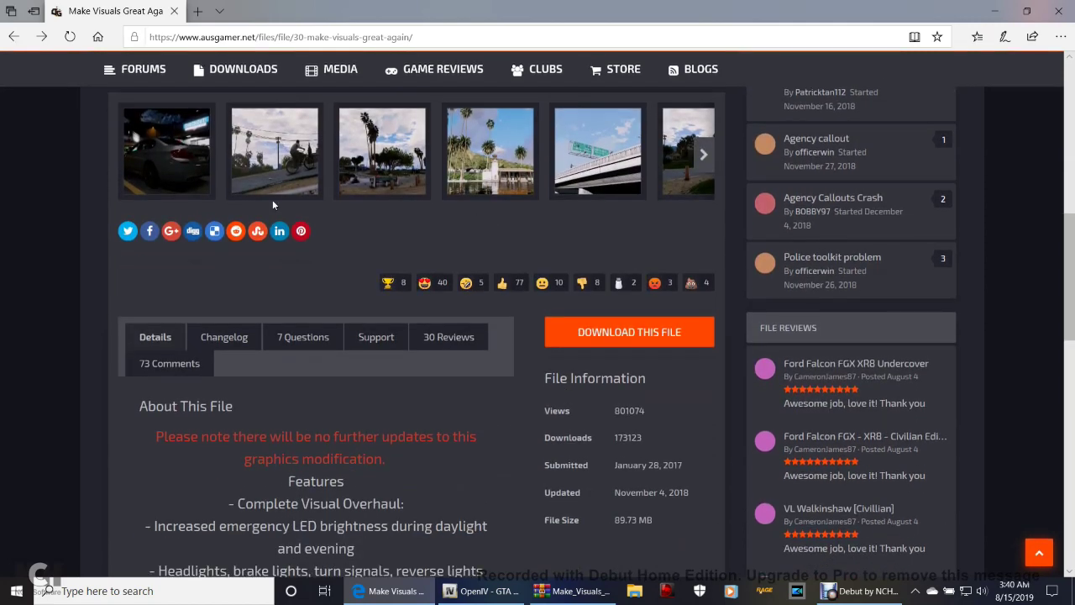
{"action": "left_click", "coordinate": [629, 333]}
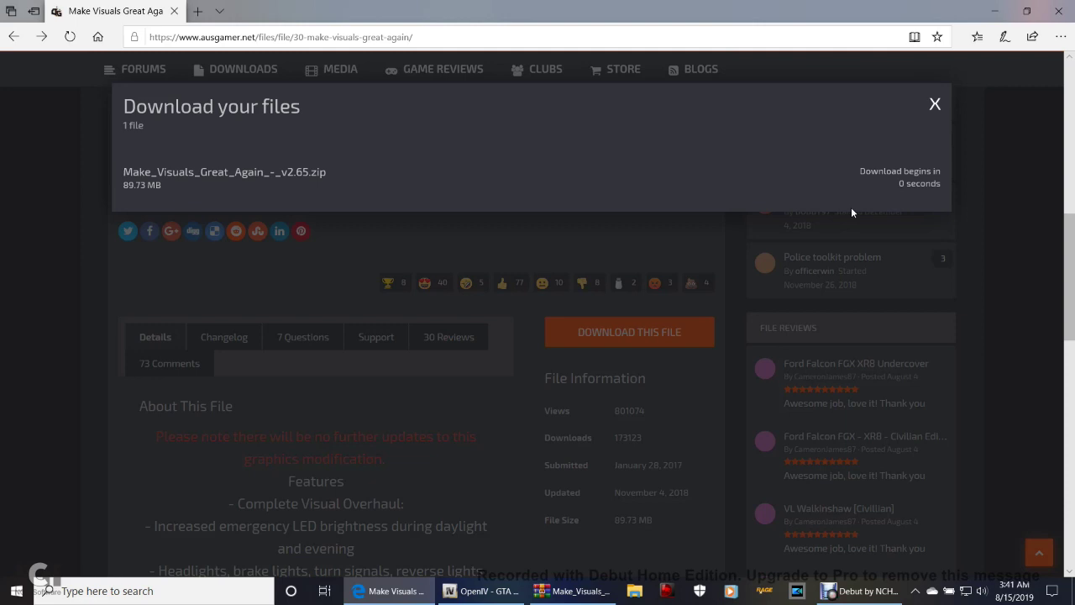
{"action": "left_click", "coordinate": [934, 105]}
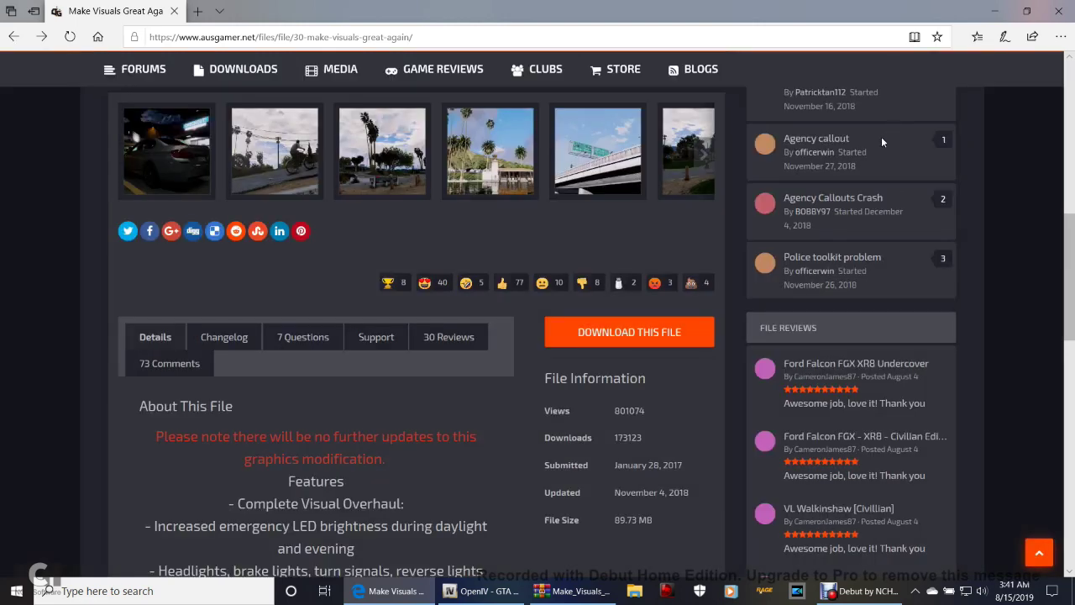
{"action": "left_click", "coordinate": [660, 334]}
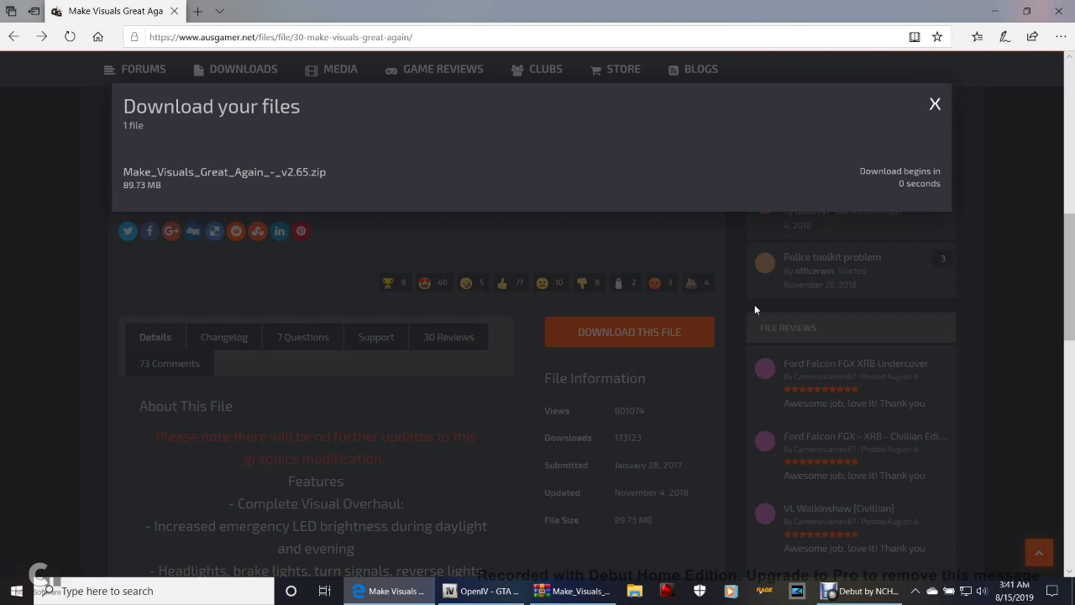
{"action": "left_click", "coordinate": [934, 106]}
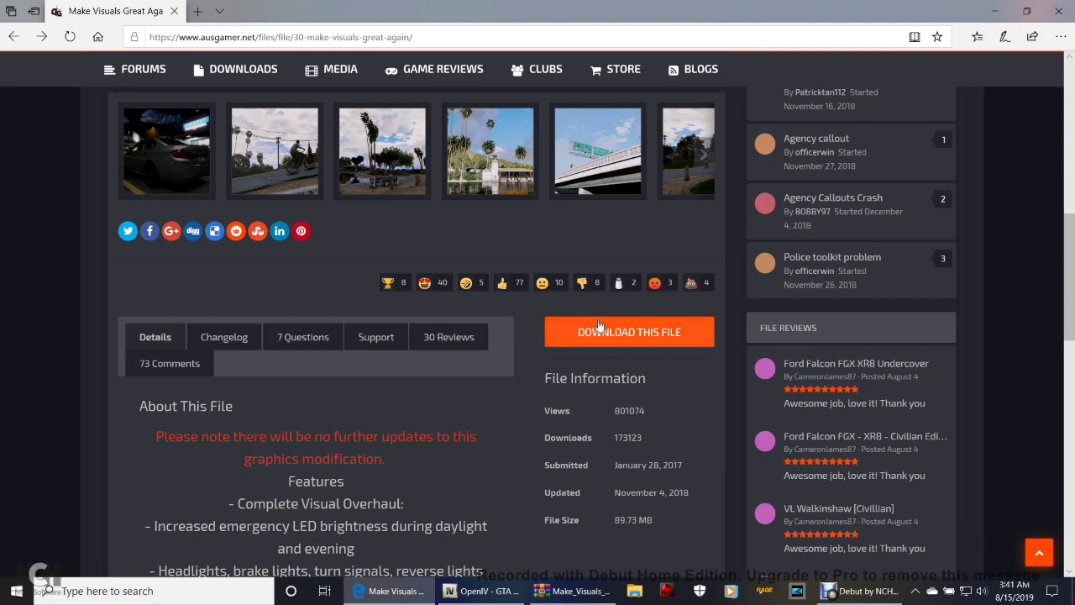
{"action": "left_click", "coordinate": [1060, 12]}
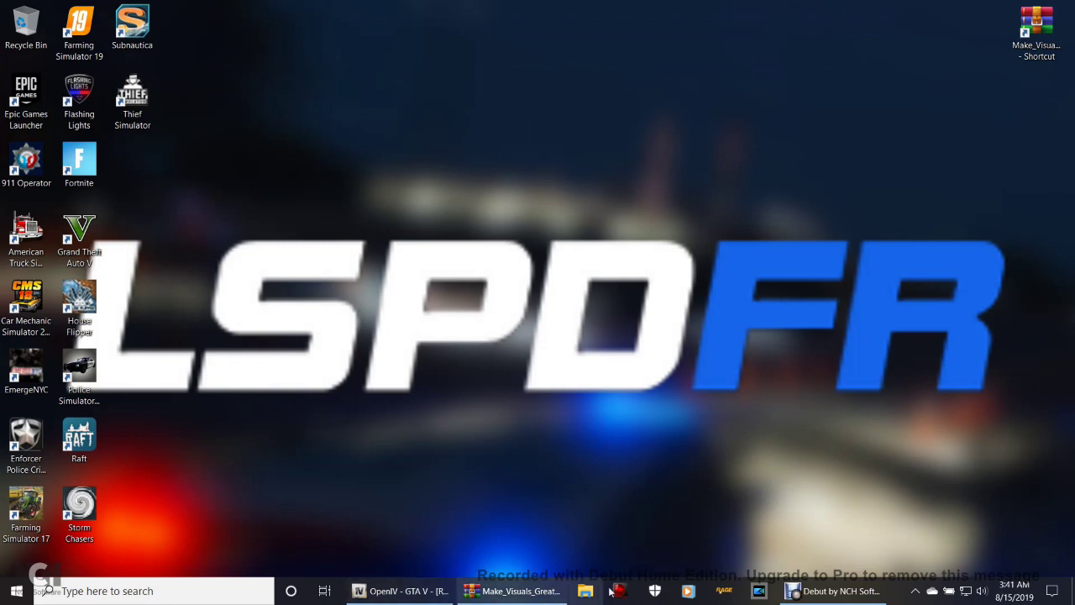
Step: Switch to the mod archive in WinRAR, move the window clear of the desktop icons, enlarge it, and open the Make Visuals Great Again folder
{"action": "left_click", "coordinate": [535, 593]}
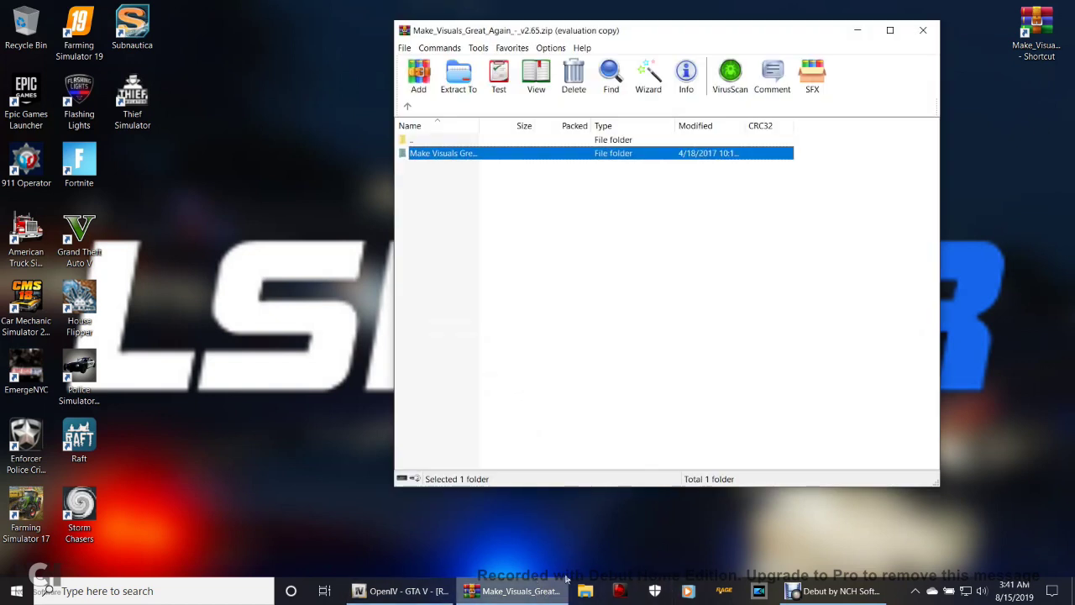
{"action": "left_click_drag", "start_coordinate": [703, 42], "coordinate": [1074, 2]}
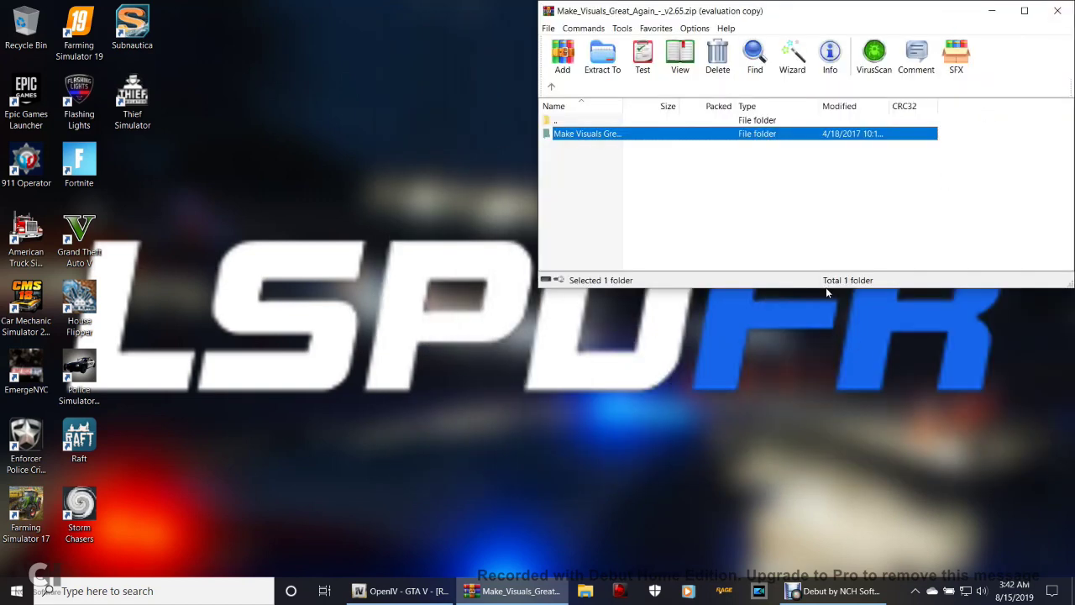
{"action": "left_click_drag", "start_coordinate": [826, 287], "coordinate": [795, 411]}
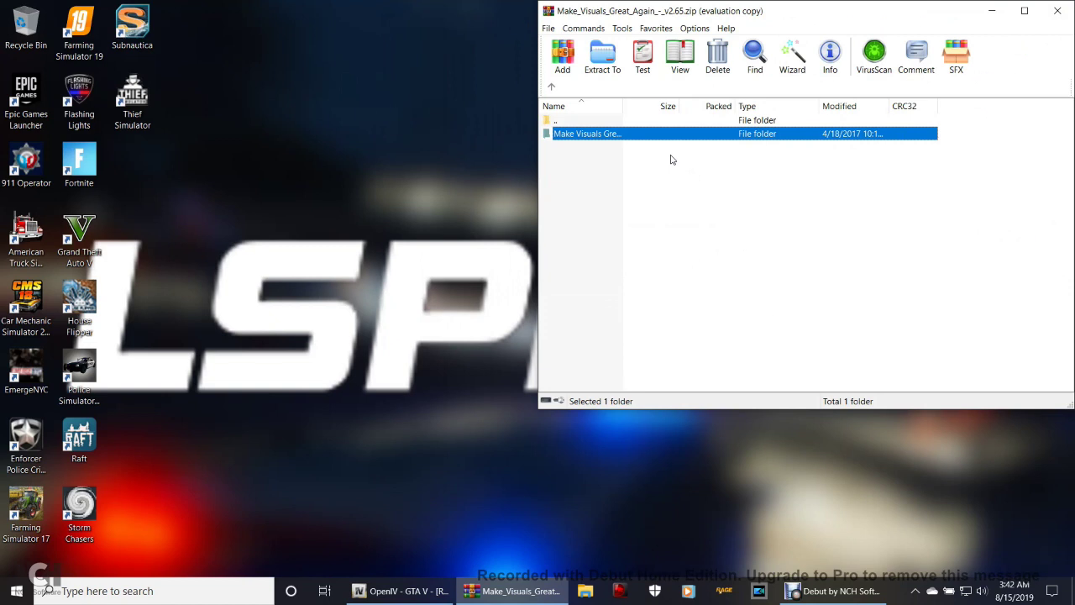
{"action": "key", "text": "Return"}
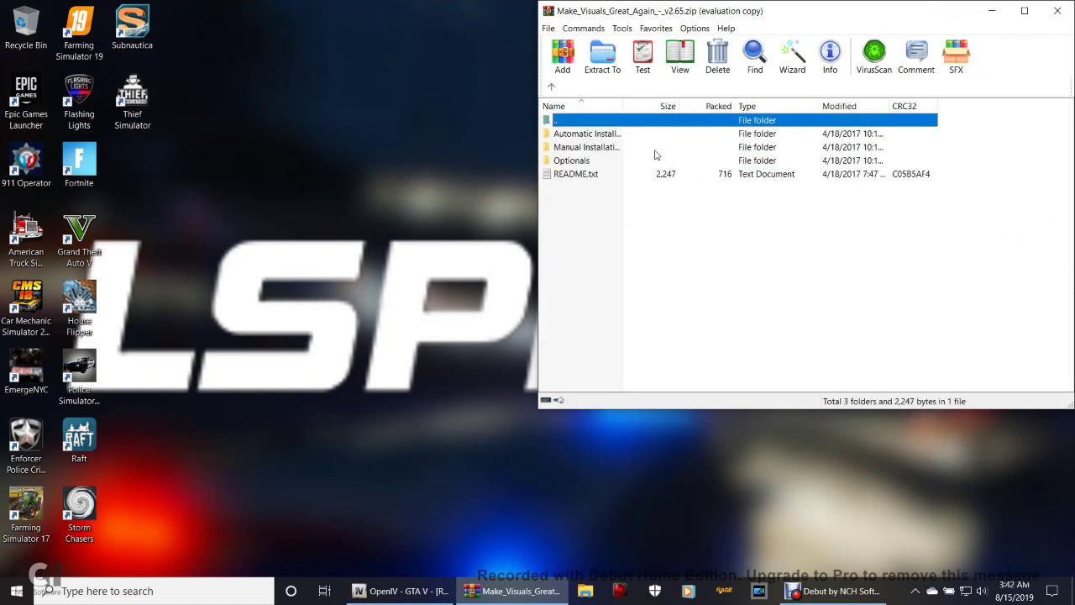
Step: Extract MAKE VISUALS GREAT AGAIN - 2.65.oiv from the automatic installation folder onto the desktop
{"action": "left_click", "coordinate": [594, 140]}
{"action": "left_click", "coordinate": [581, 164]}
{"action": "left_click", "coordinate": [593, 133]}
{"action": "left_click", "coordinate": [581, 162]}
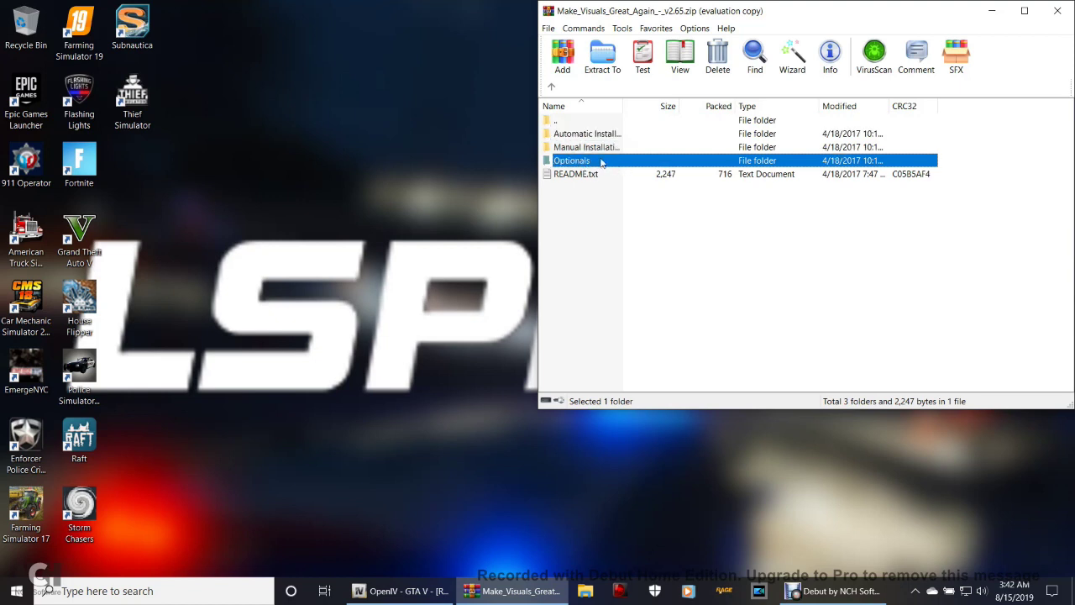
{"action": "left_click", "coordinate": [597, 136]}
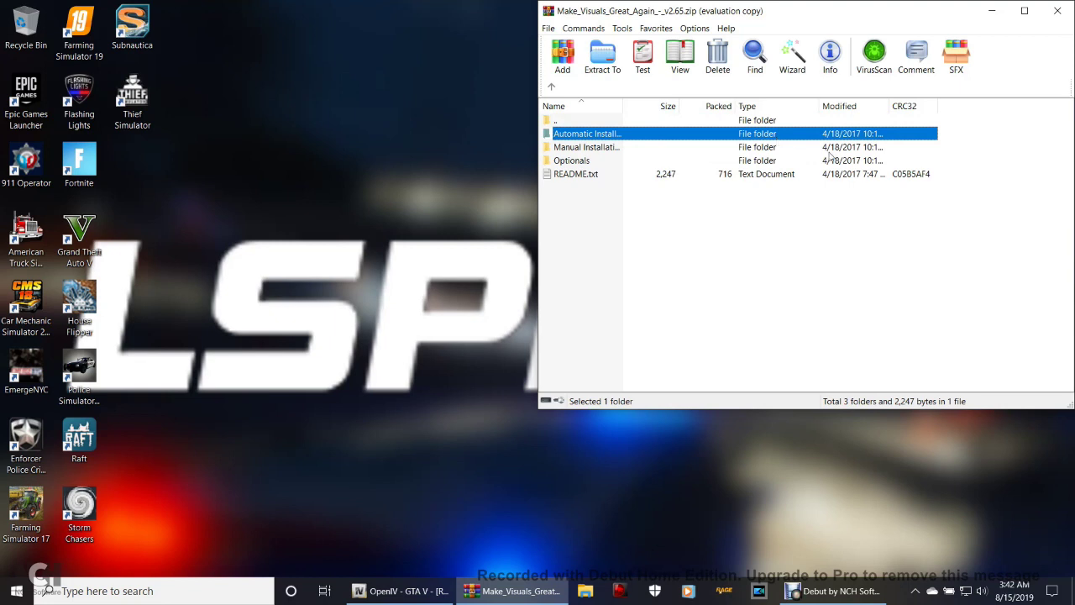
{"action": "double_click", "coordinate": [633, 134]}
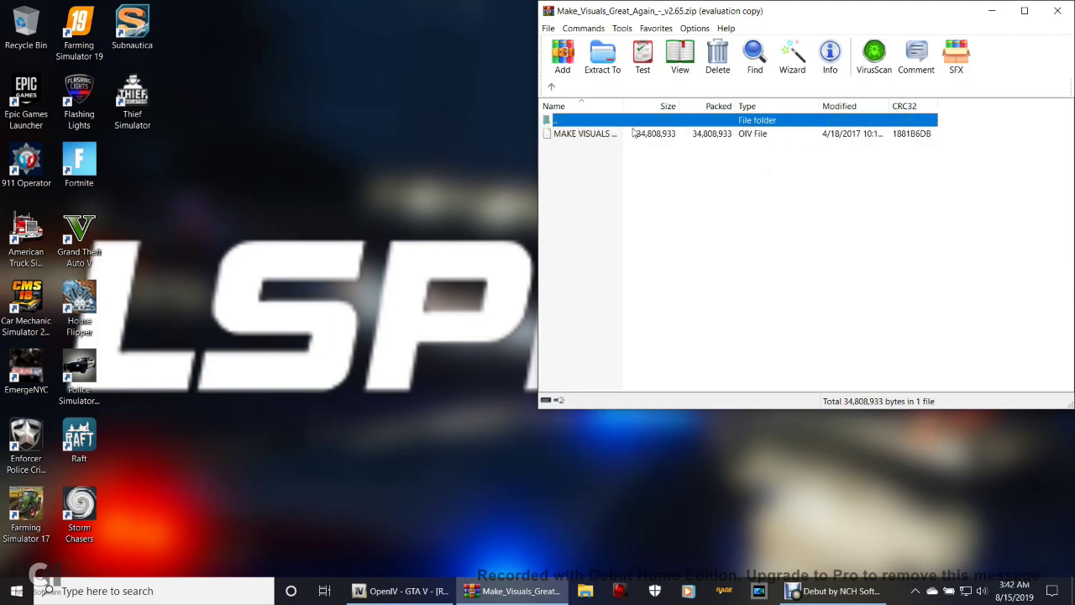
{"action": "left_click", "coordinate": [701, 136]}
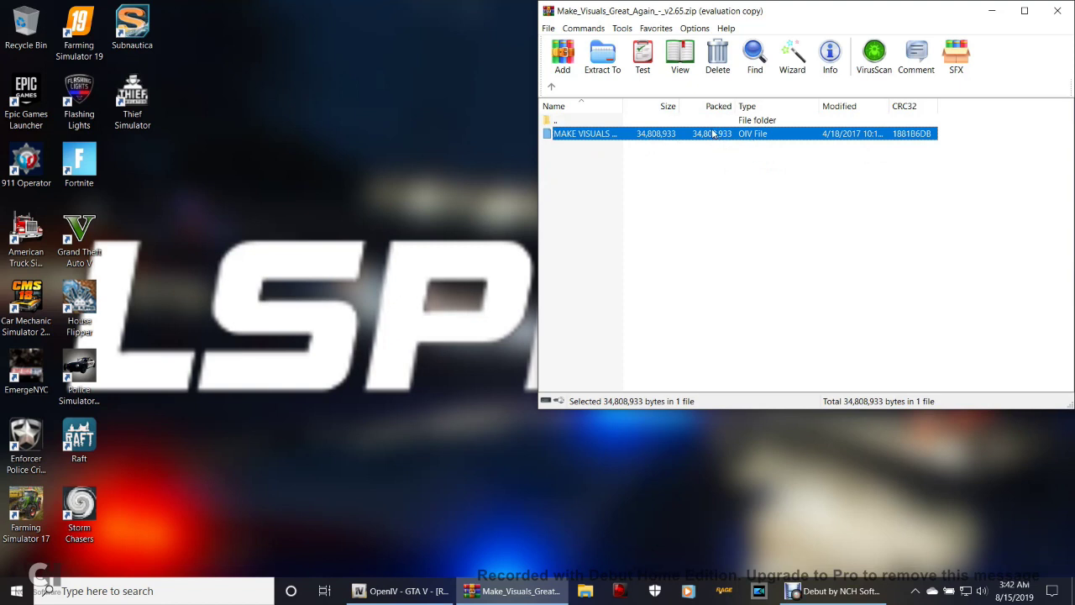
{"action": "left_click_drag", "start_coordinate": [705, 136], "coordinate": [283, 440]}
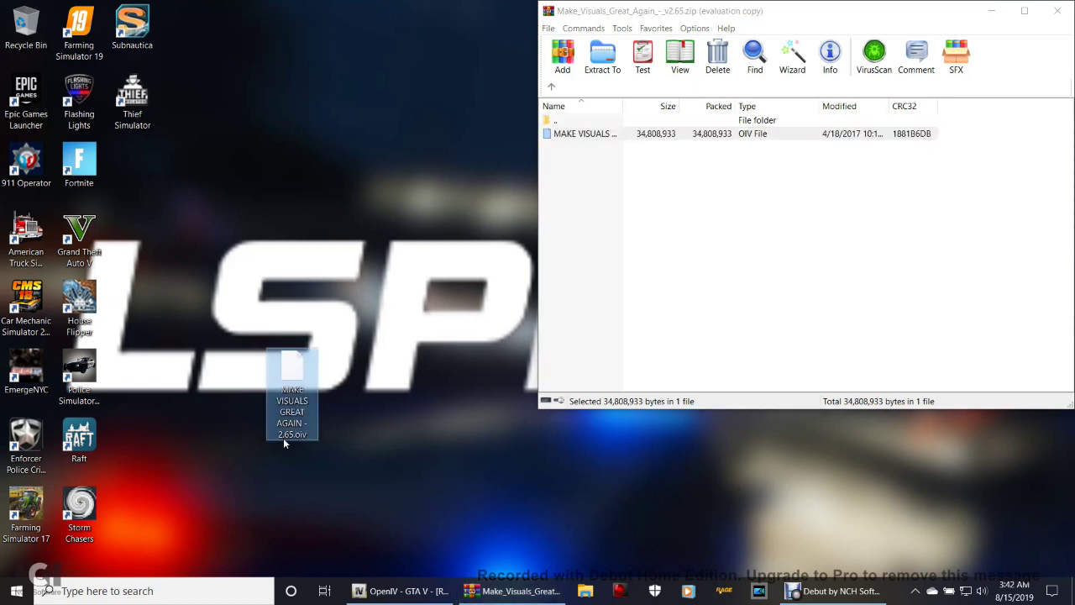
Step: Return the archive to its parent folder, minimize it, and place the extracted OIV file beside the Storm Chasers desktop icon
{"action": "left_click", "coordinate": [551, 86]}
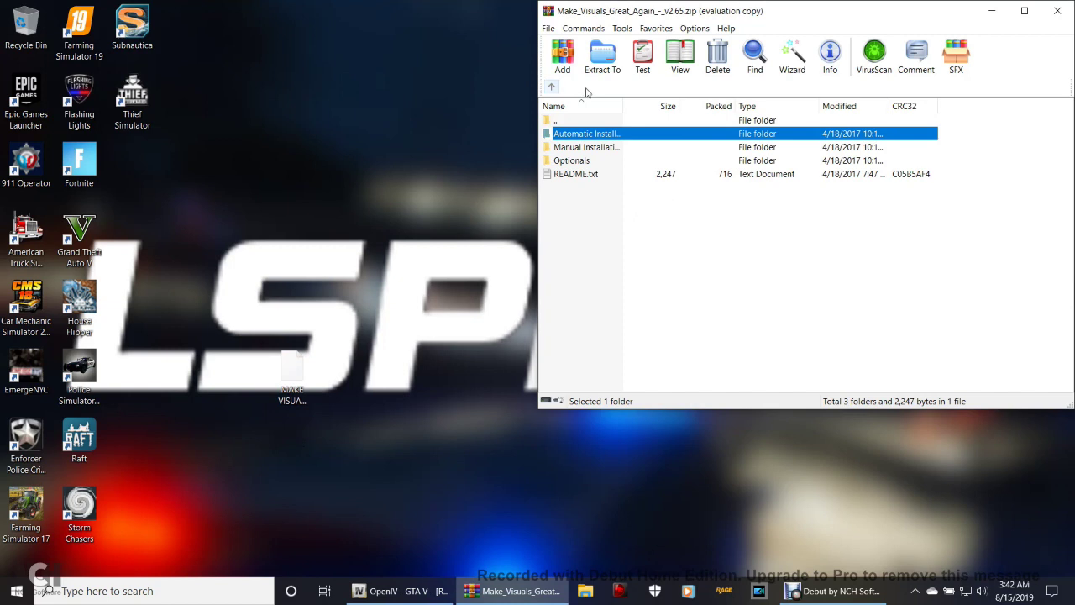
{"action": "left_click", "coordinate": [992, 10]}
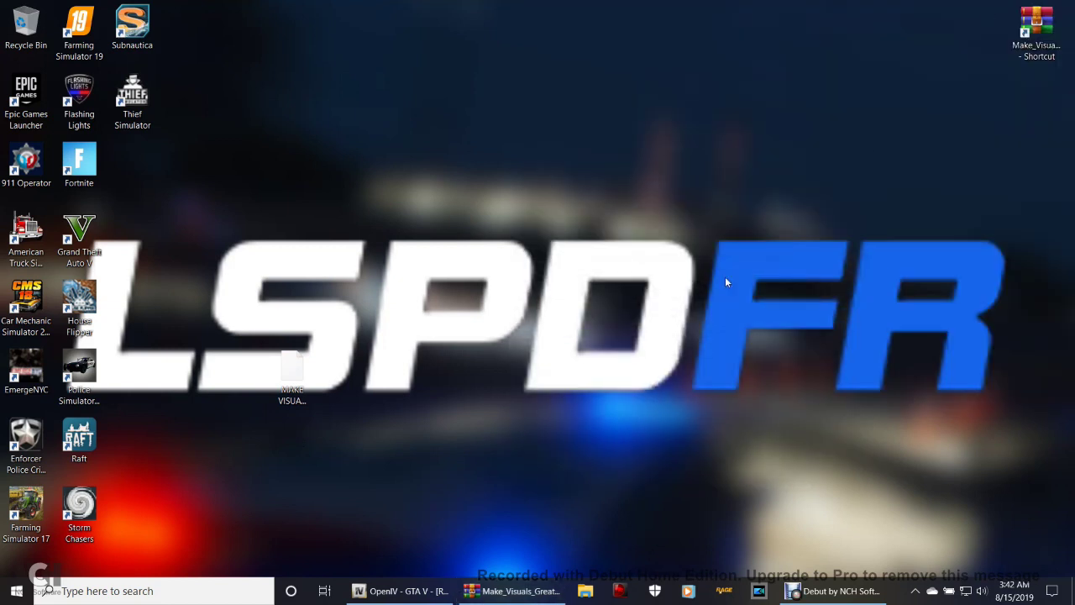
{"action": "left_click_drag", "start_coordinate": [294, 373], "coordinate": [148, 499]}
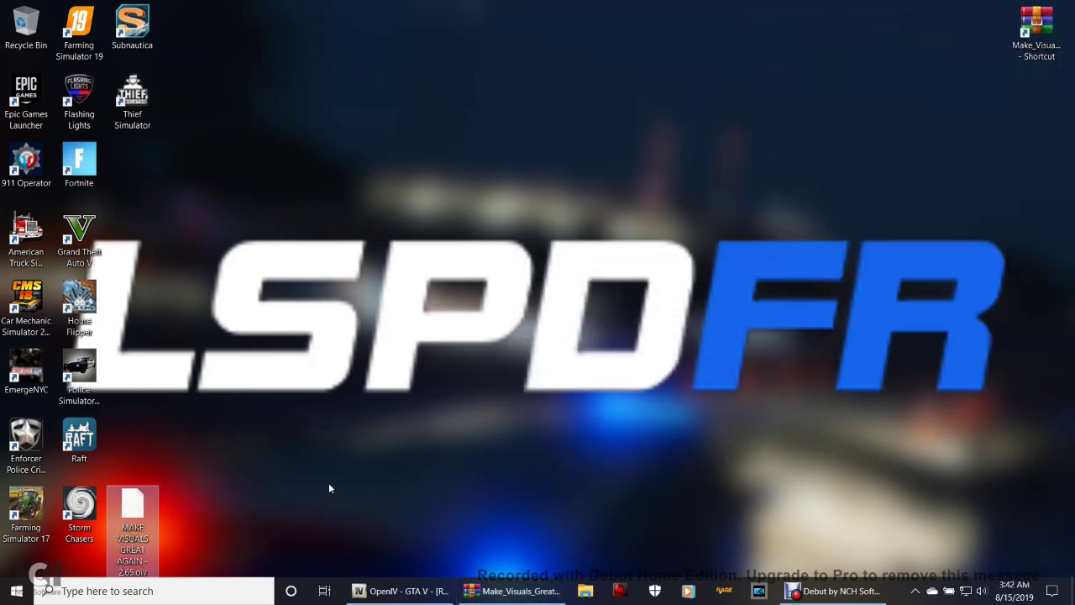
Step: Switch to OpenIV and enable edit mode for GTA V
{"action": "left_click", "coordinate": [427, 591]}
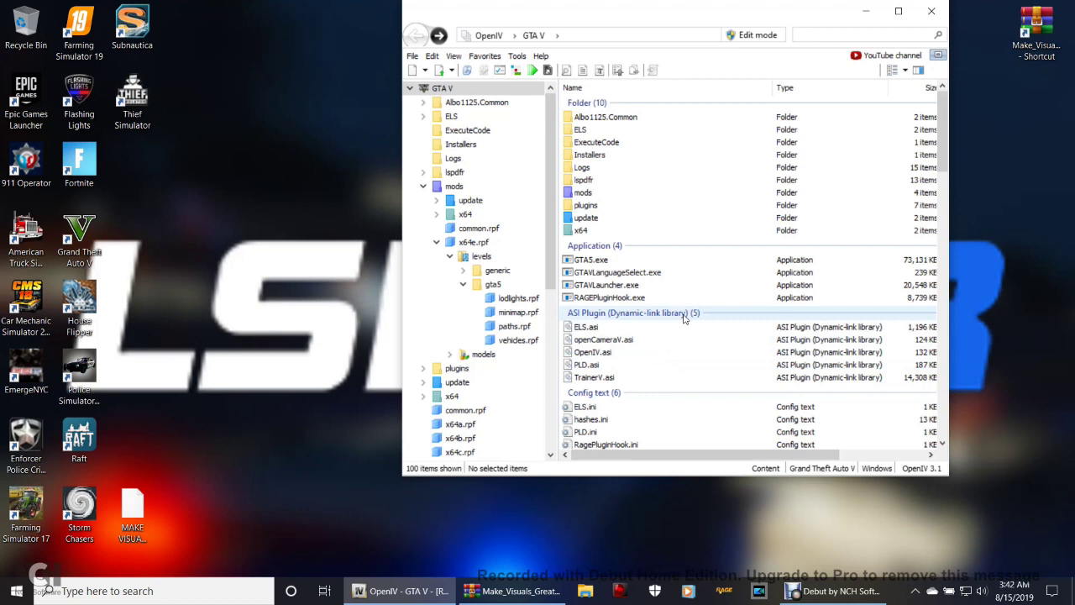
{"action": "left_click", "coordinate": [754, 37]}
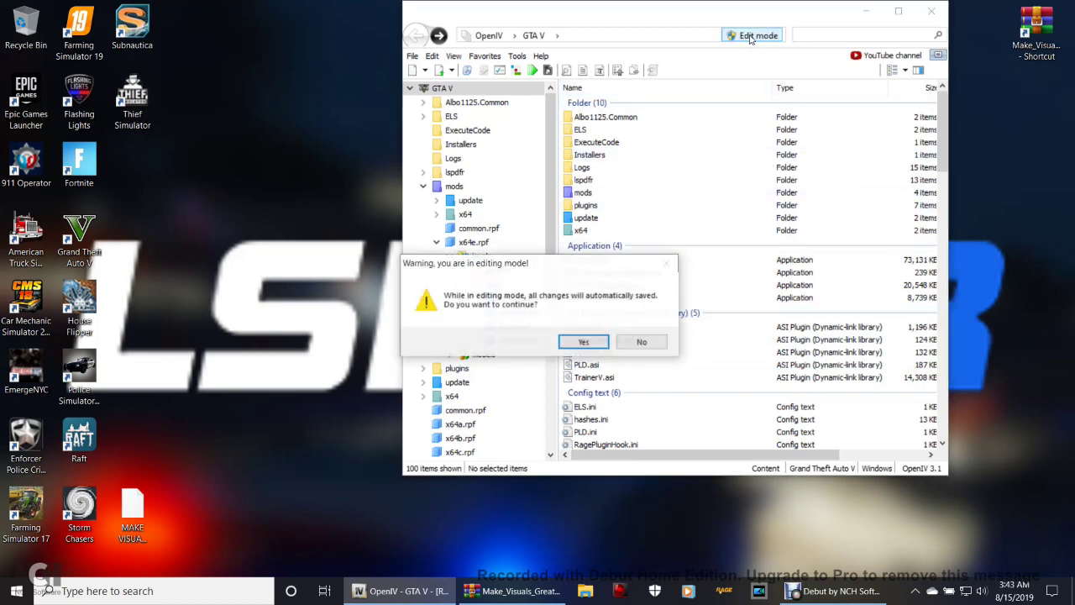
{"action": "left_click", "coordinate": [586, 339]}
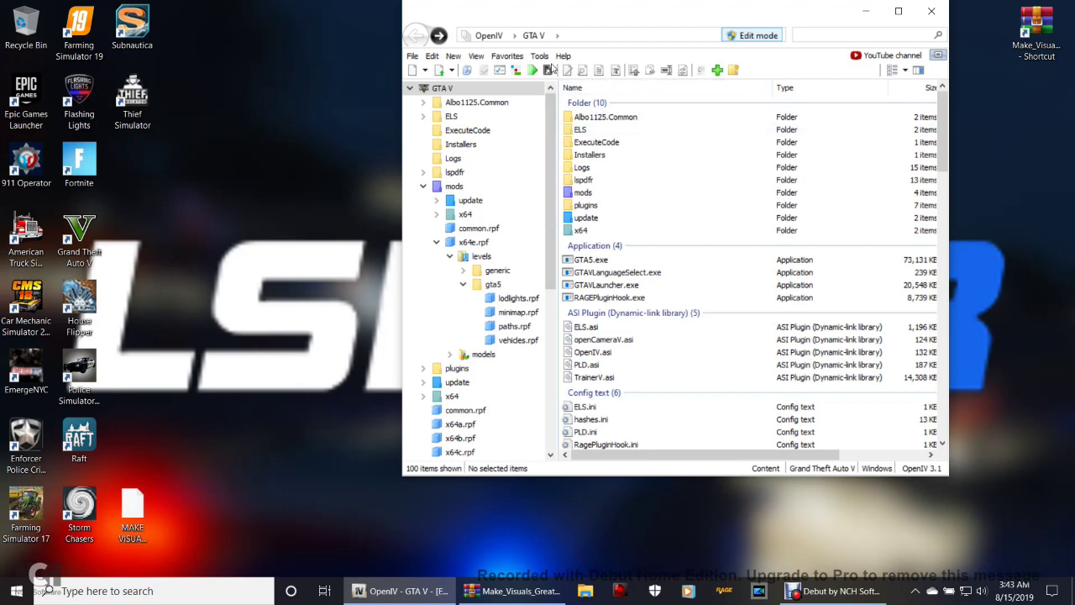
Step: Load MAKE VISUALS GREAT AGAIN - 2.65.oiv from the desktop in the Package Installer, close it without installing, and minimize OpenIV
{"action": "left_click", "coordinate": [539, 56]}
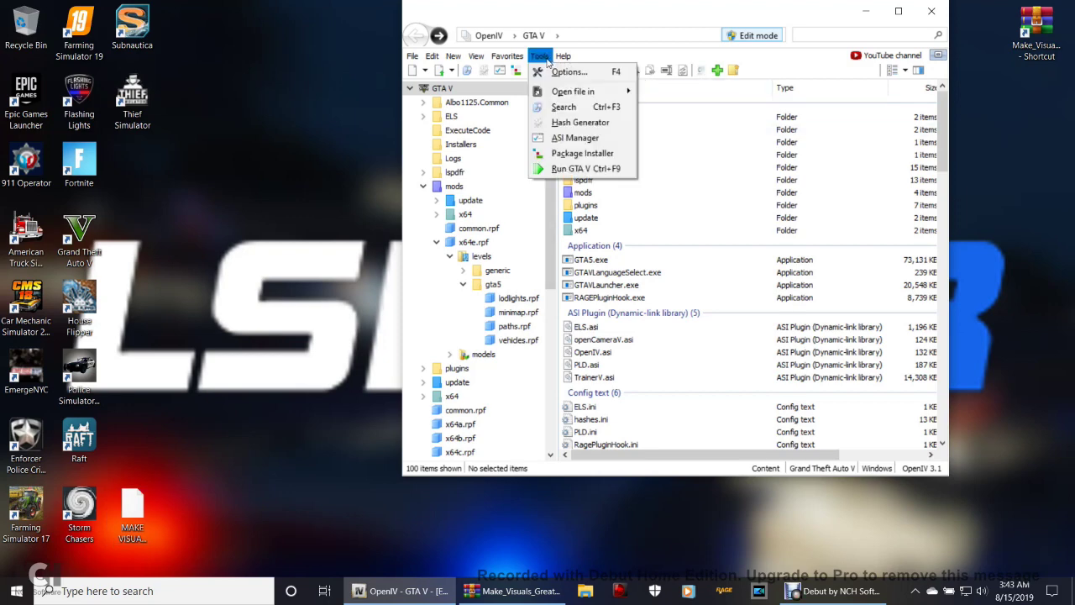
{"action": "left_click", "coordinate": [555, 154]}
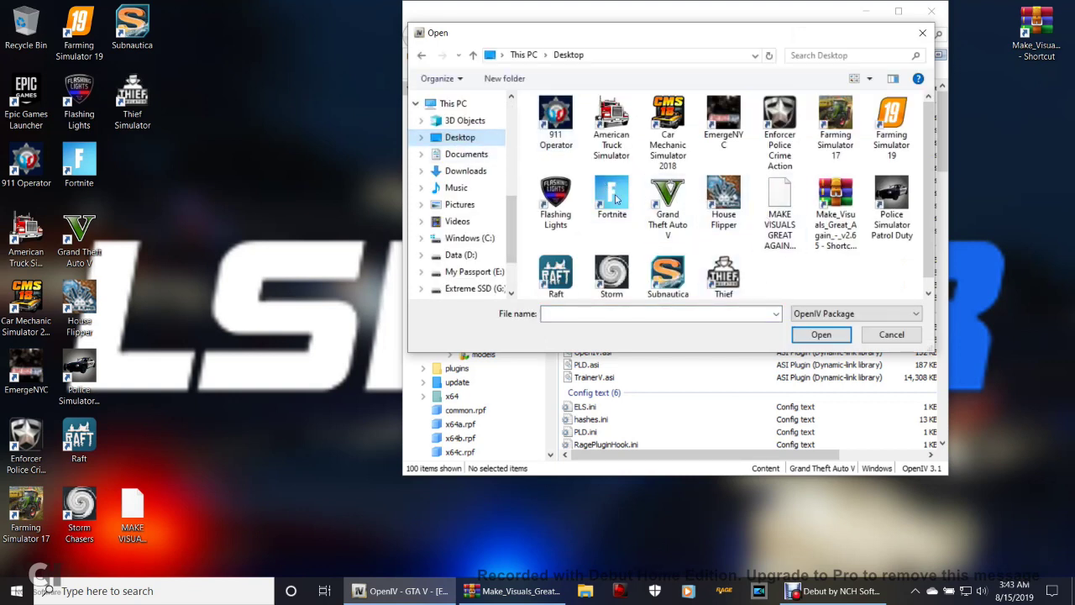
{"action": "left_click", "coordinate": [786, 220]}
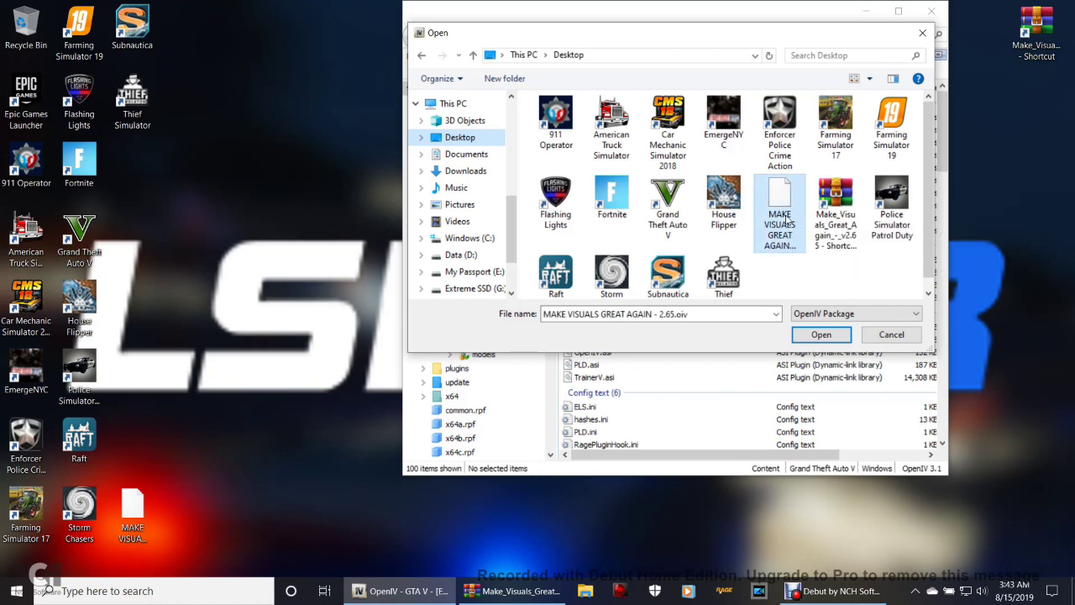
{"action": "left_click", "coordinate": [820, 335]}
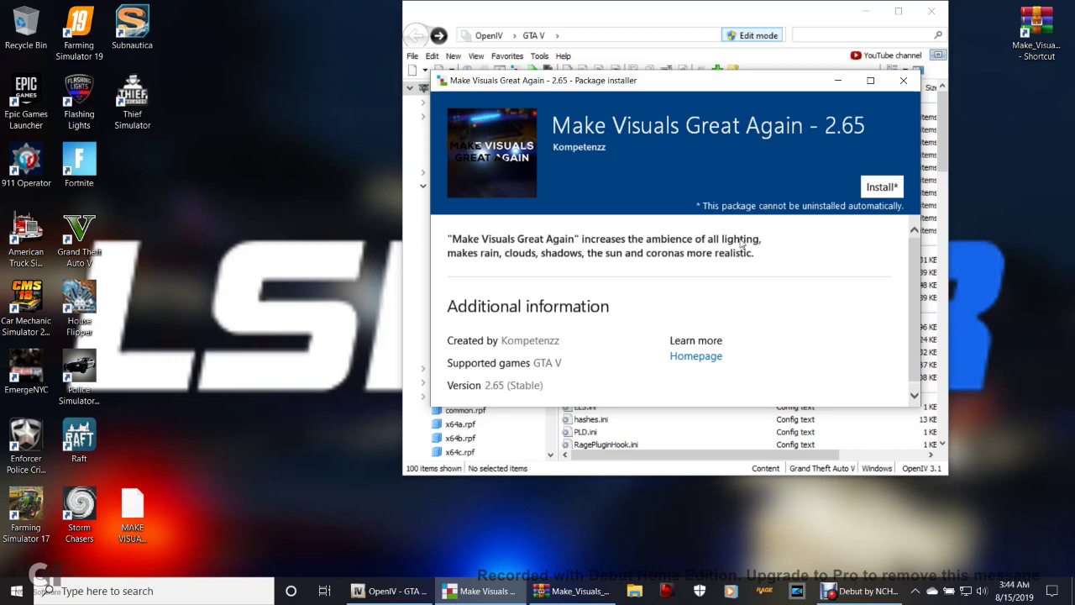
{"action": "left_click", "coordinate": [901, 81]}
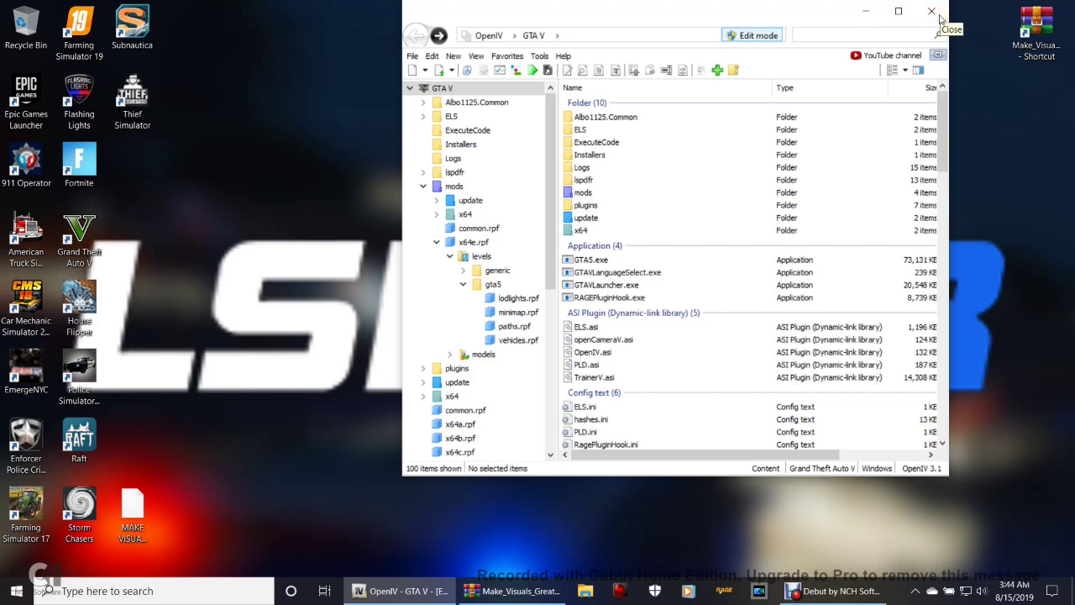
{"action": "left_click", "coordinate": [854, 10]}
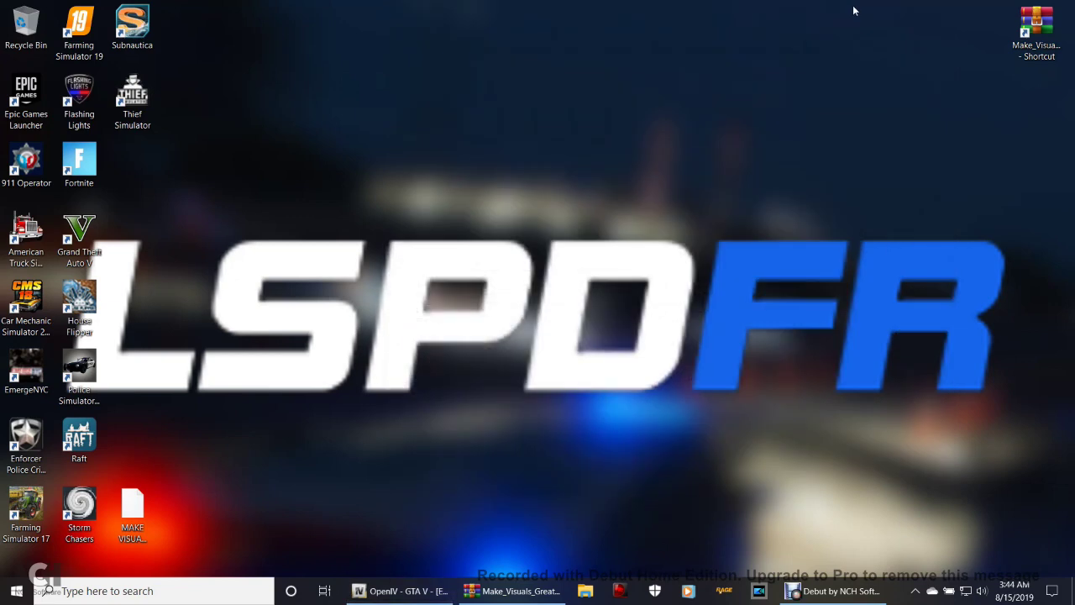
Step: Switch back to the mod archive in WinRAR and open the Taxi Sign Fix folder inside Optionals
{"action": "left_click", "coordinate": [554, 591]}
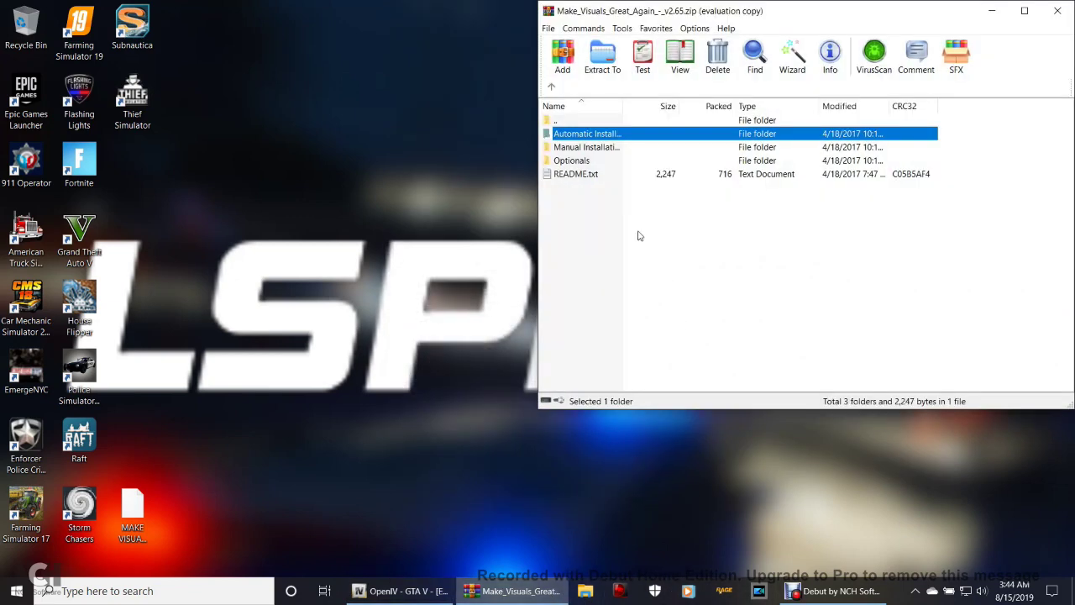
{"action": "double_click", "coordinate": [579, 162]}
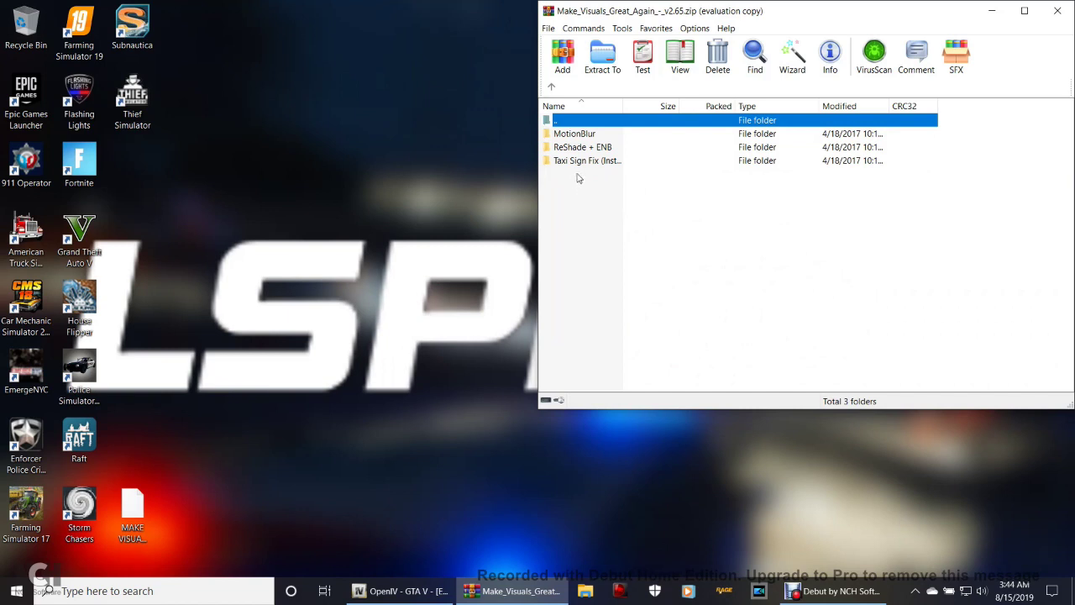
{"action": "left_click", "coordinate": [577, 164]}
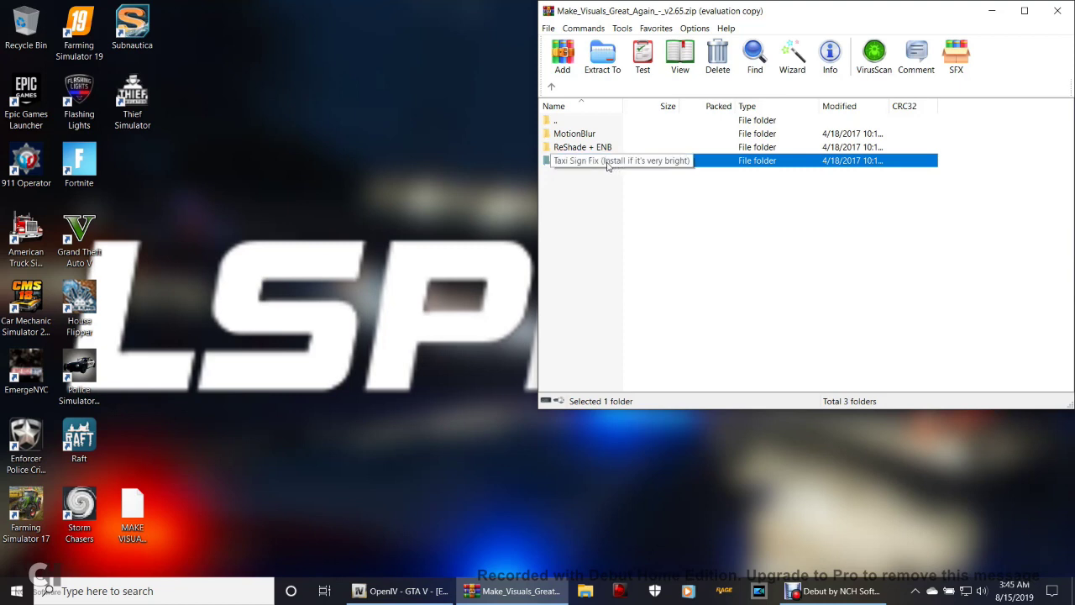
{"action": "double_click", "coordinate": [605, 163]}
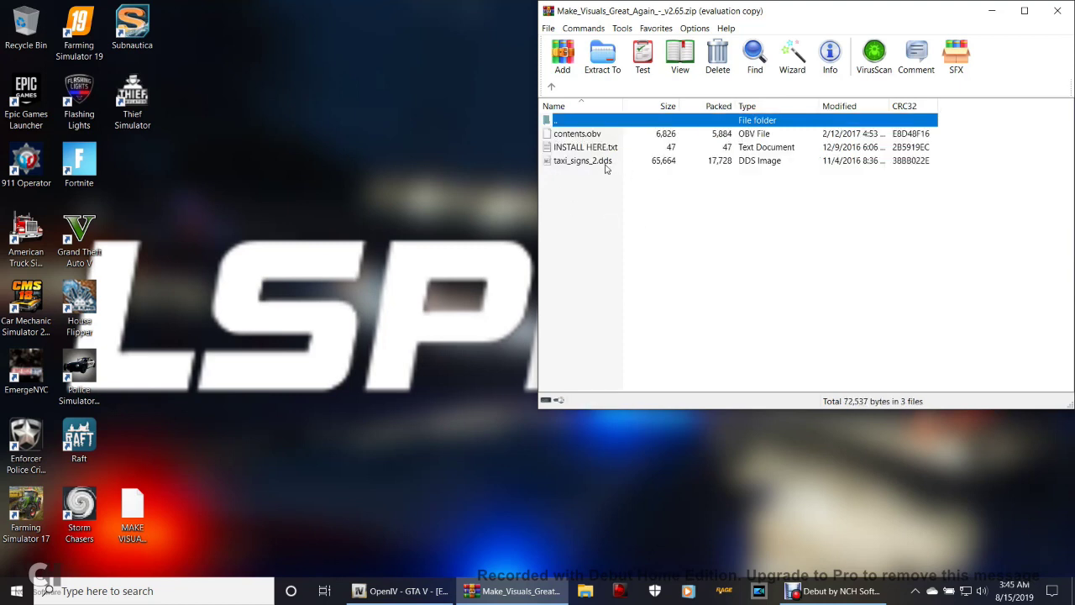
Step: Extract taxi_signs_2.dds from the archive to the desktop beside the Raft icon, then close the archive
{"action": "left_click", "coordinate": [600, 164]}
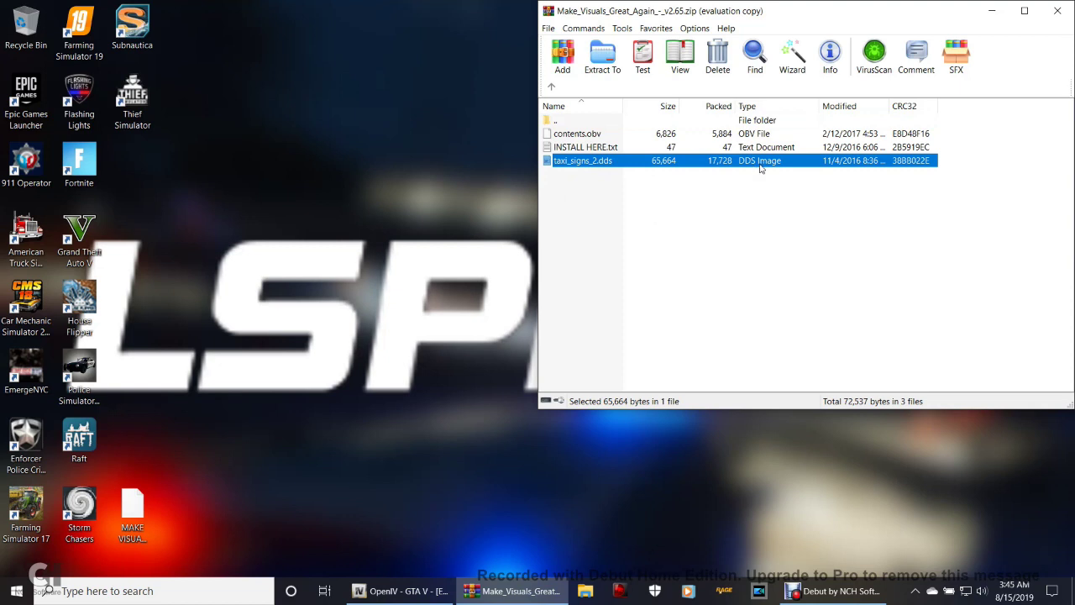
{"action": "left_click_drag", "start_coordinate": [657, 160], "coordinate": [202, 401]}
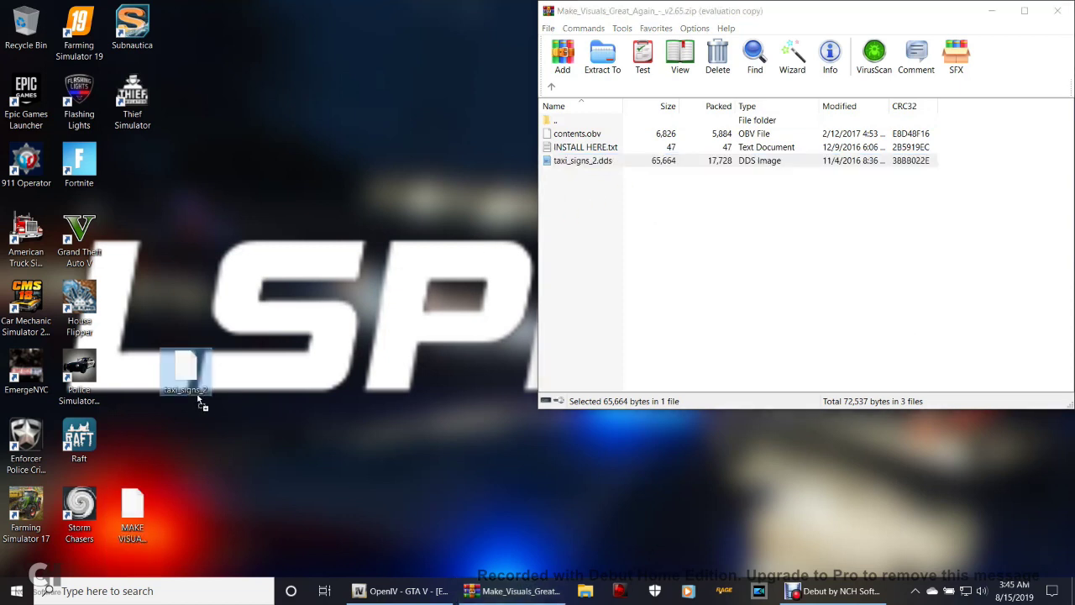
{"action": "left_click_drag", "start_coordinate": [197, 362], "coordinate": [144, 433]}
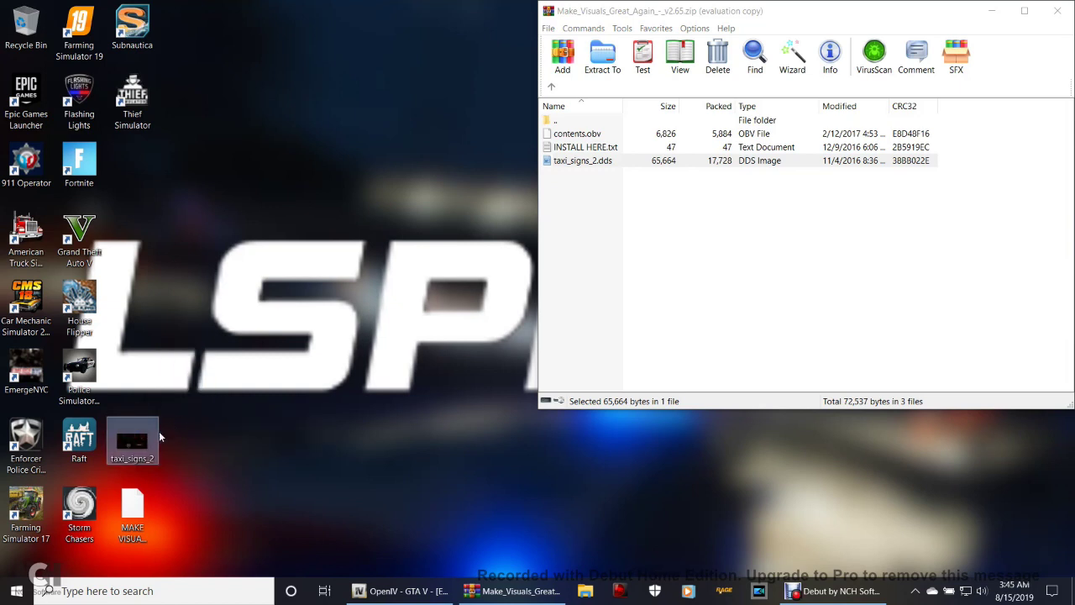
{"action": "left_click", "coordinate": [335, 418]}
{"action": "left_click", "coordinate": [552, 89]}
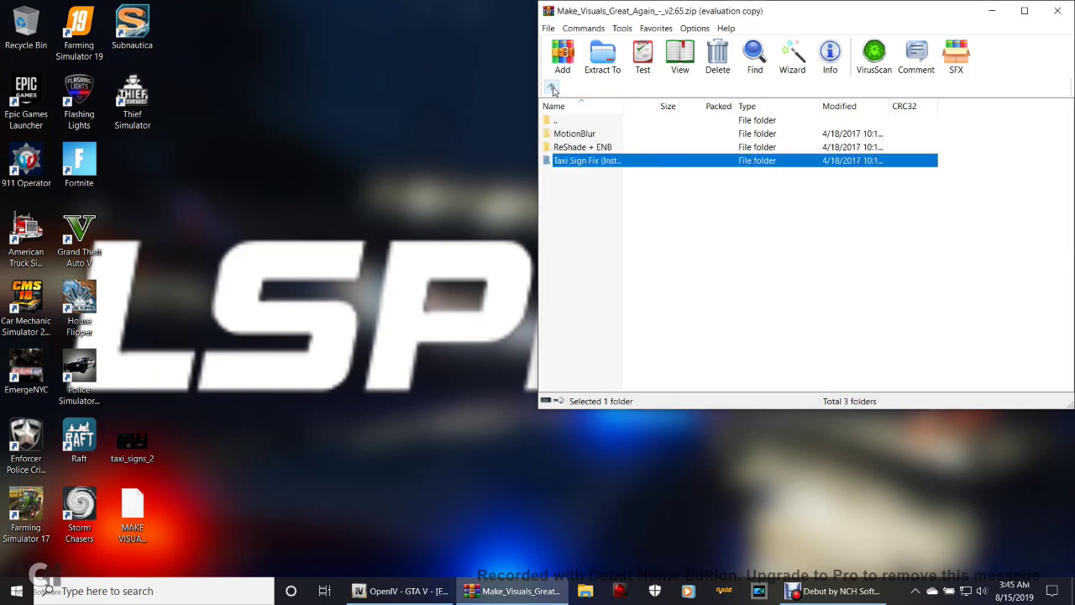
{"action": "left_click", "coordinate": [1057, 11]}
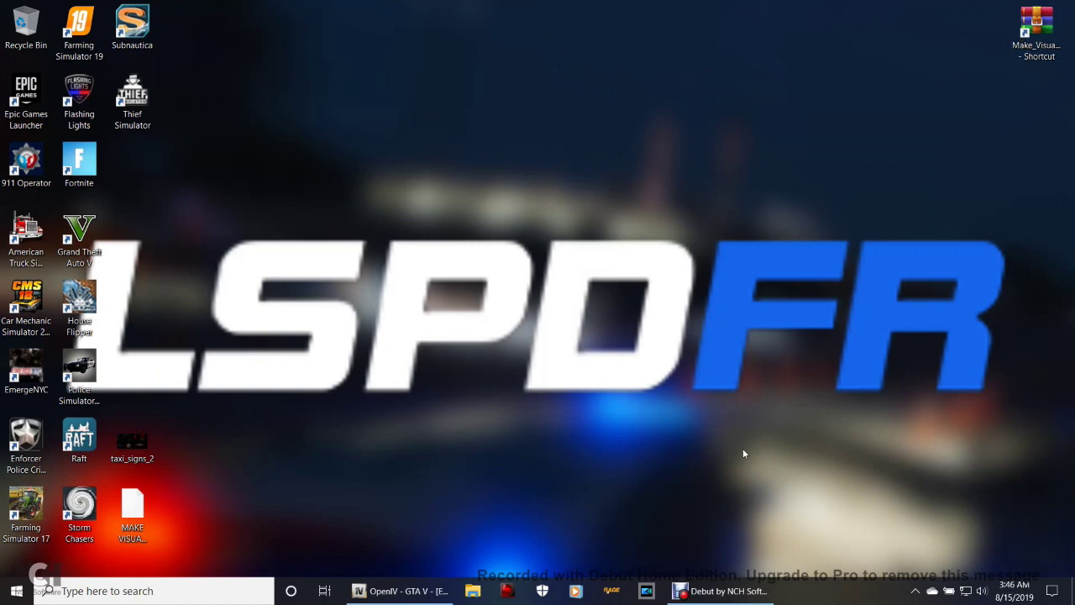
Step: Switch to OpenIV, enable edit mode with its warning accepted, and open the mods folder
{"action": "left_click", "coordinate": [428, 592]}
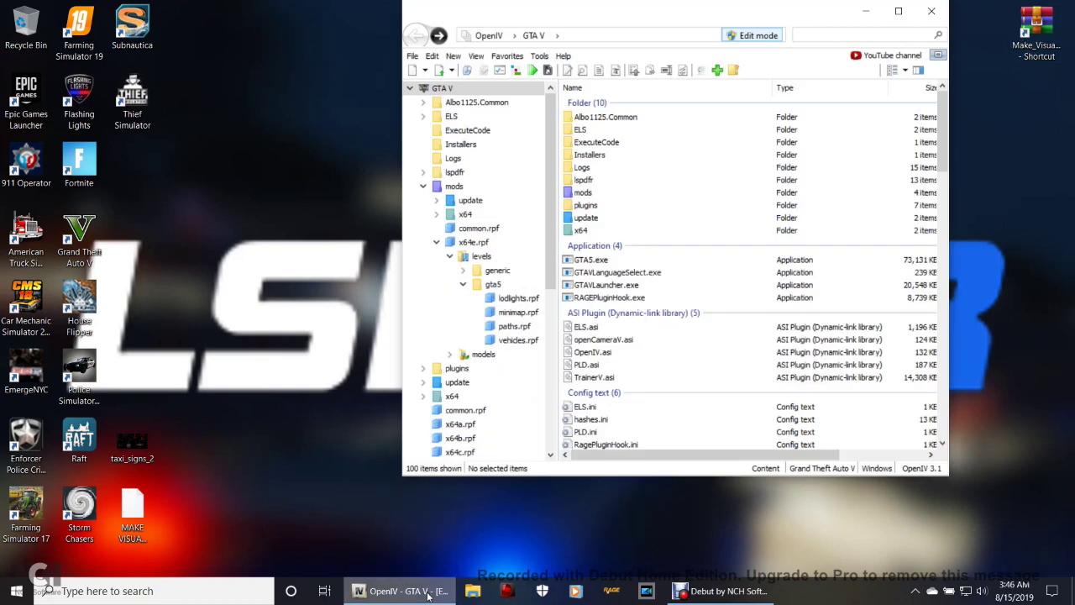
{"action": "left_click", "coordinate": [765, 37]}
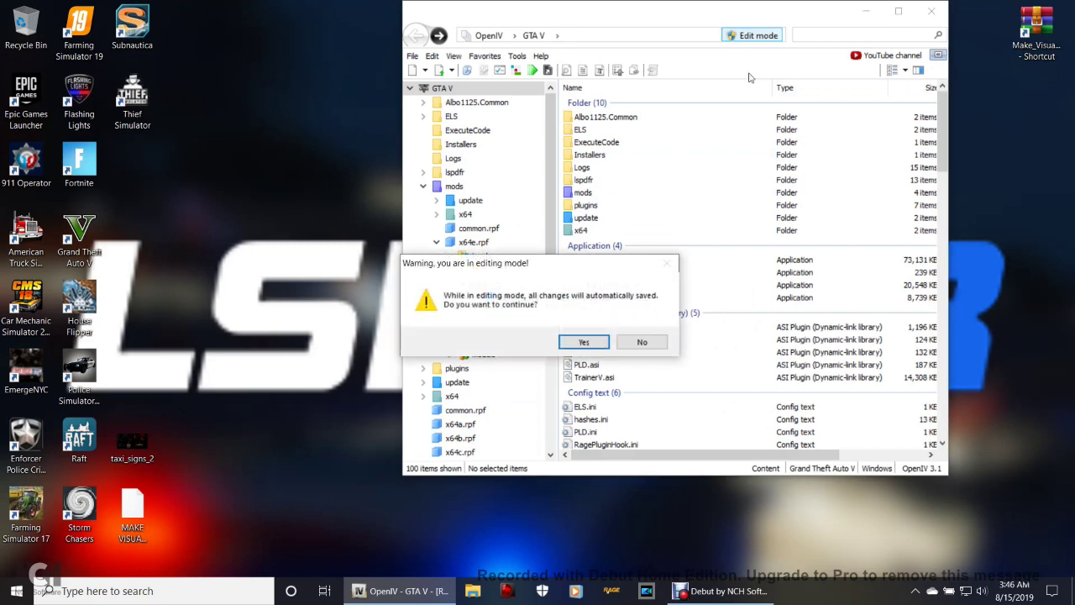
{"action": "left_click", "coordinate": [584, 342]}
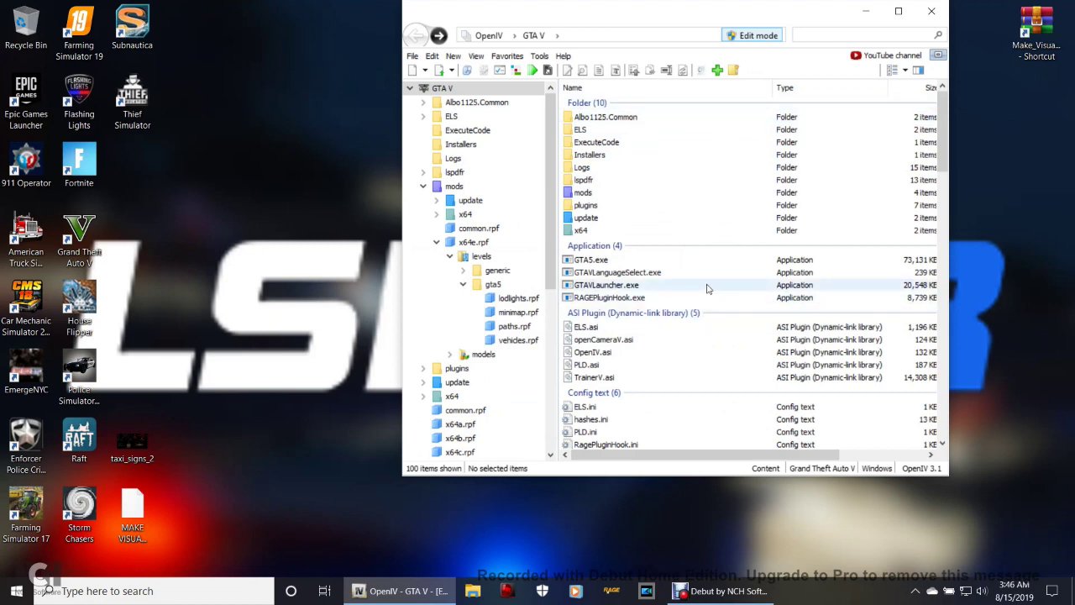
{"action": "left_click", "coordinate": [447, 188]}
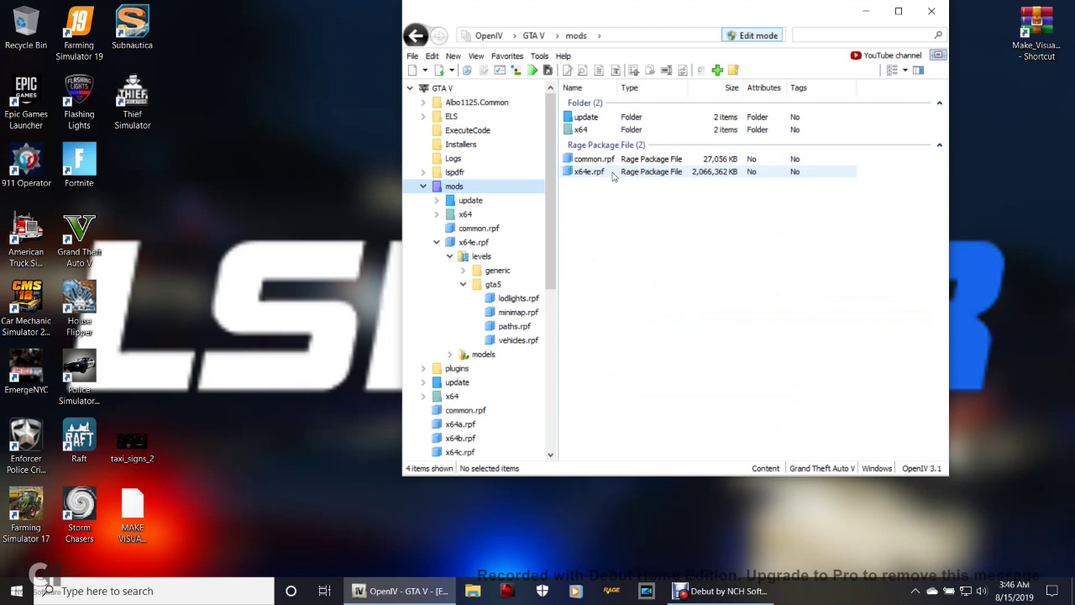
Step: Open the pinned Grand Theft Auto V folder in File Explorer and snap its window to the upper-left quarter of the screen
{"action": "left_click", "coordinate": [473, 590]}
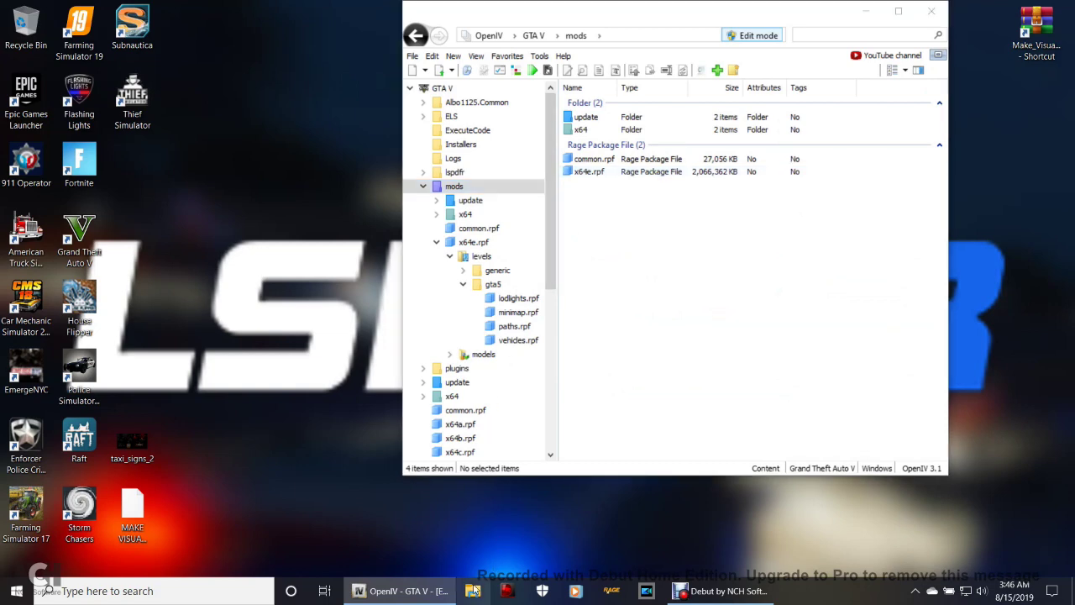
{"action": "right_click", "coordinate": [473, 590]}
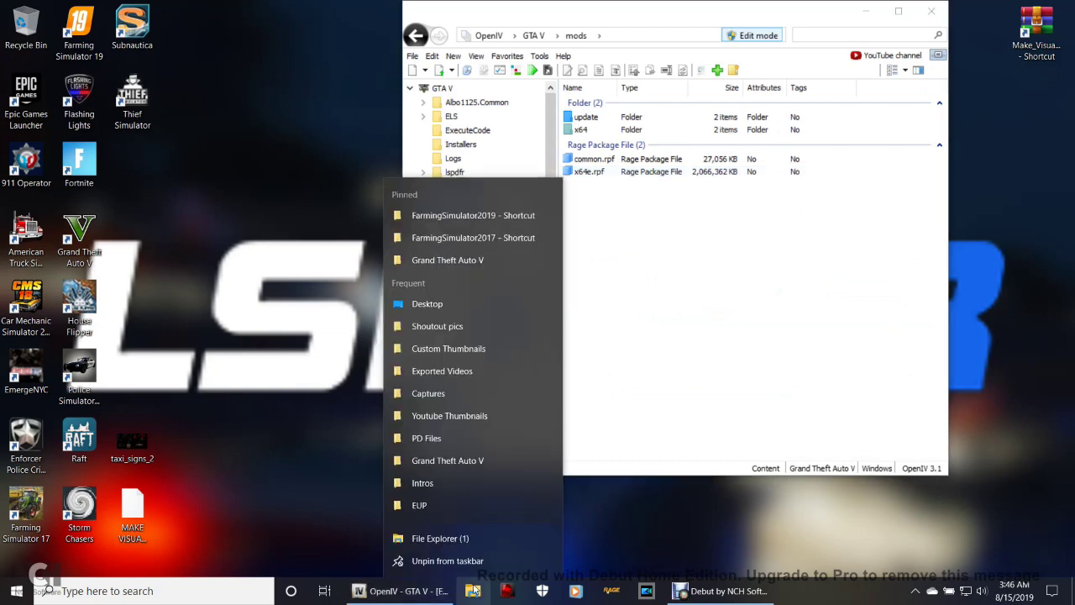
{"action": "left_click", "coordinate": [497, 261]}
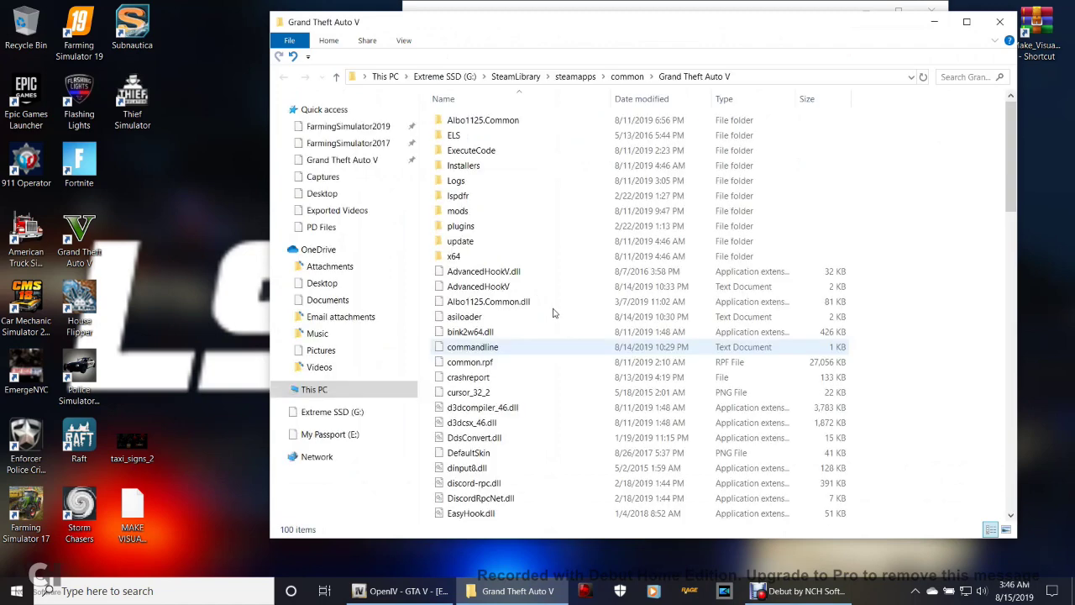
{"action": "key", "text": "super+Left"}
{"action": "key", "text": "super+Up"}
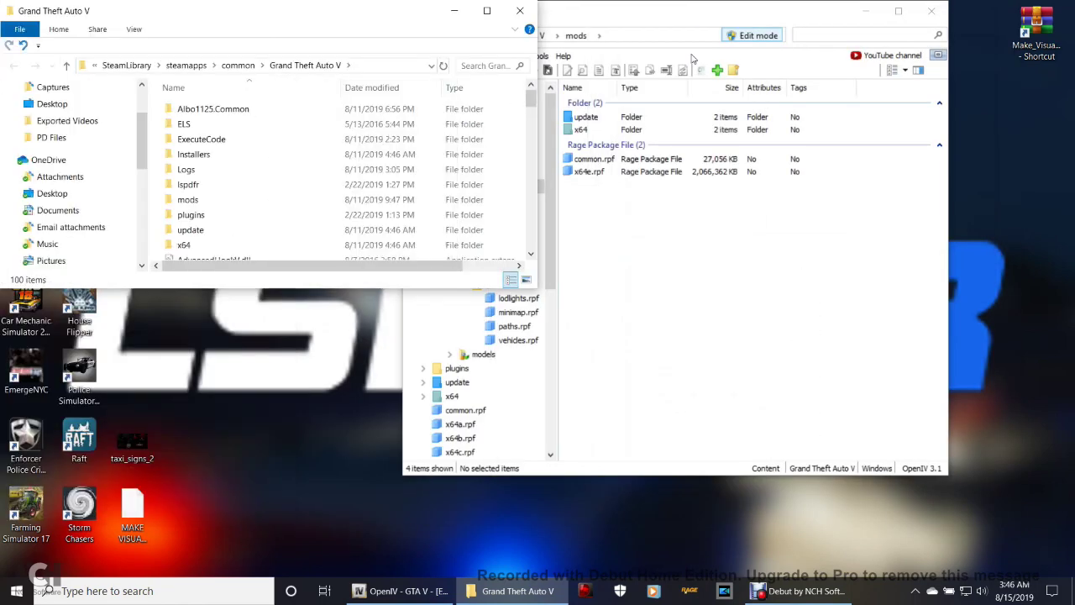
Step: Snap OpenIV to the upper-right quarter of the screen and extend both windows downward so they sit side by side
{"action": "left_click", "coordinate": [642, 6]}
{"action": "key", "text": "super+Right"}
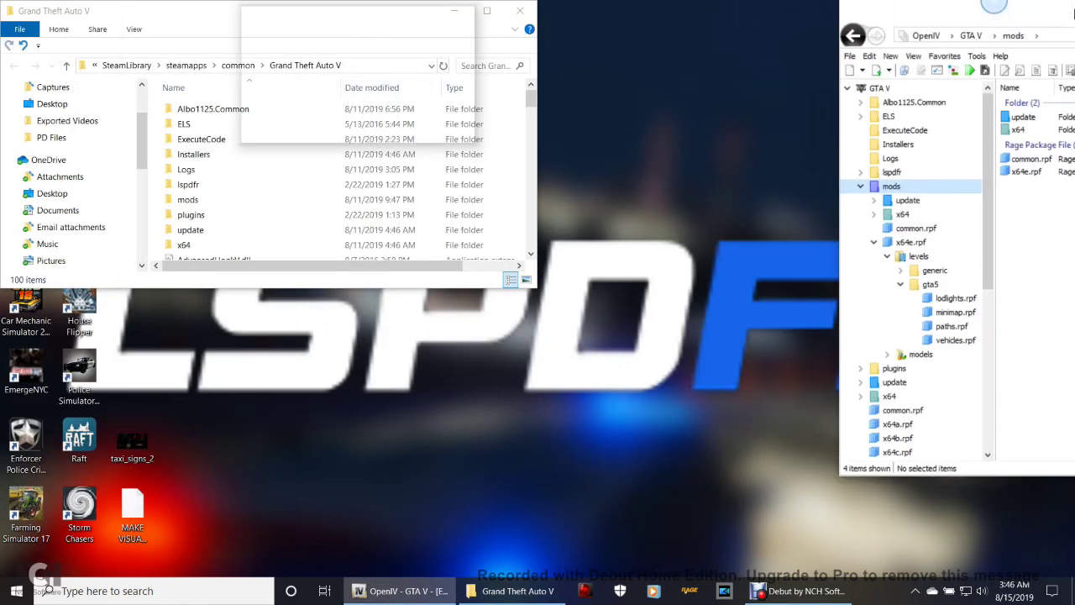
{"action": "key", "text": "super+Up"}
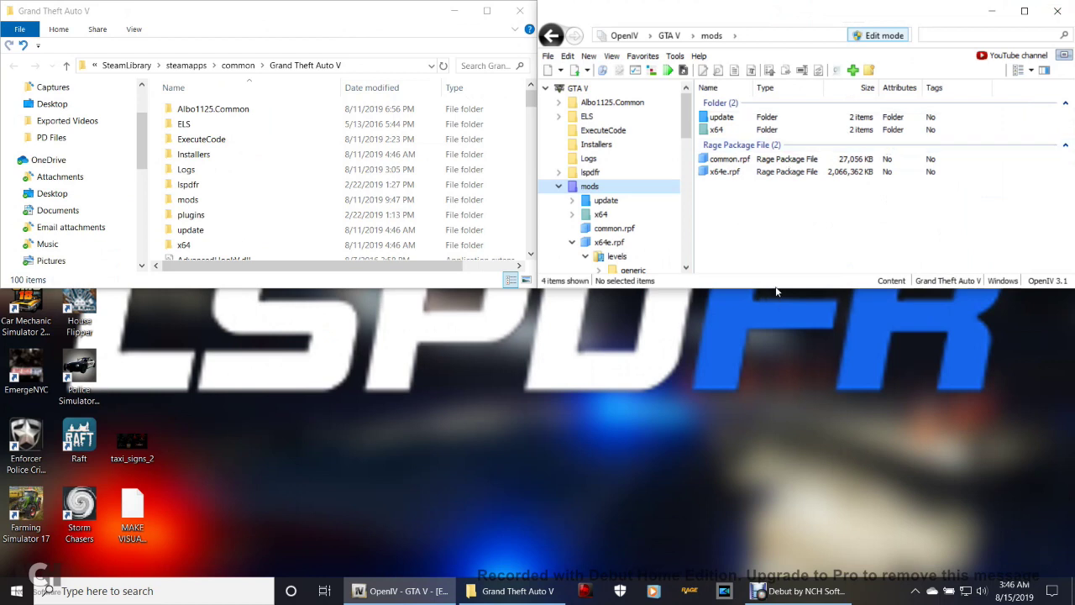
{"action": "left_click_drag", "start_coordinate": [776, 288], "coordinate": [776, 447]}
{"action": "left_click_drag", "start_coordinate": [529, 388], "coordinate": [556, 390]}
{"action": "left_click_drag", "start_coordinate": [313, 288], "coordinate": [286, 446]}
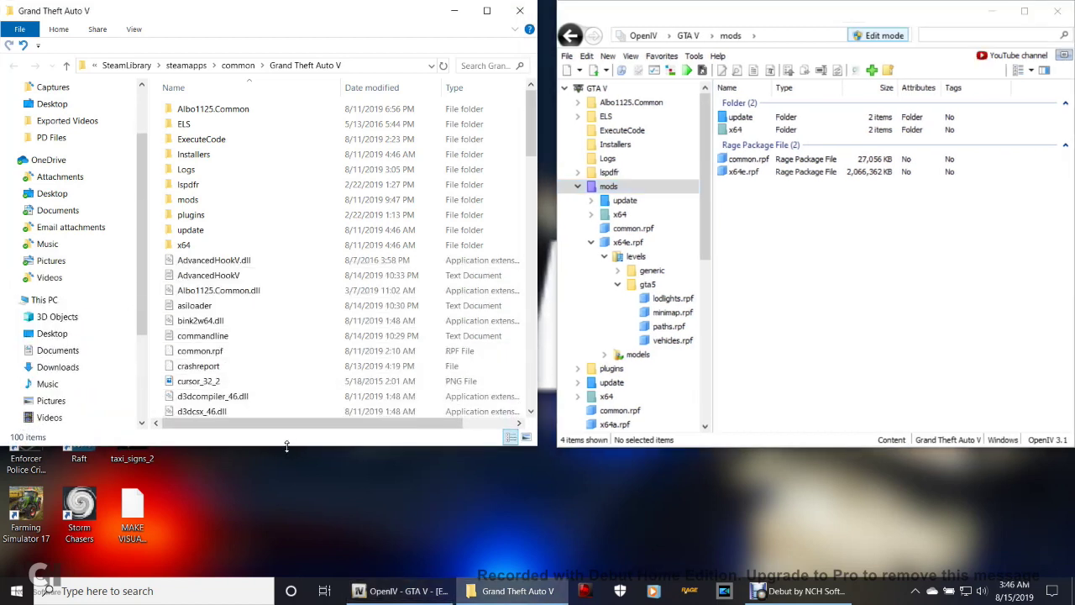
Step: Check the contents of the mods folder inside the Grand Theft Auto V directory and return to the game folder
{"action": "scroll", "coordinate": [291, 305], "scroll_direction": "down", "scroll_amount": 1}
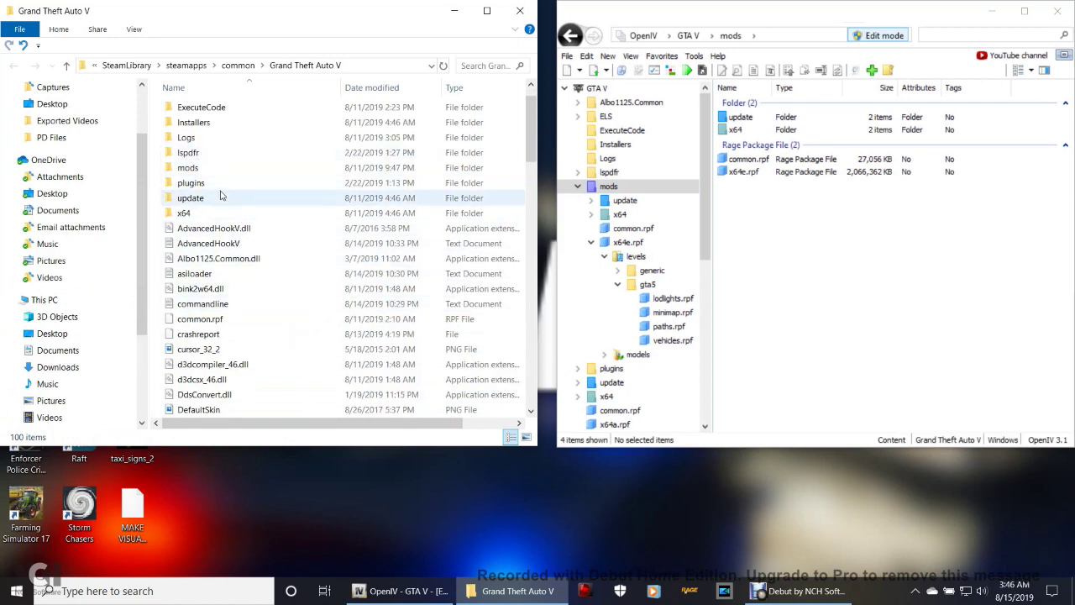
{"action": "scroll", "coordinate": [210, 202], "scroll_direction": "up", "scroll_amount": 1}
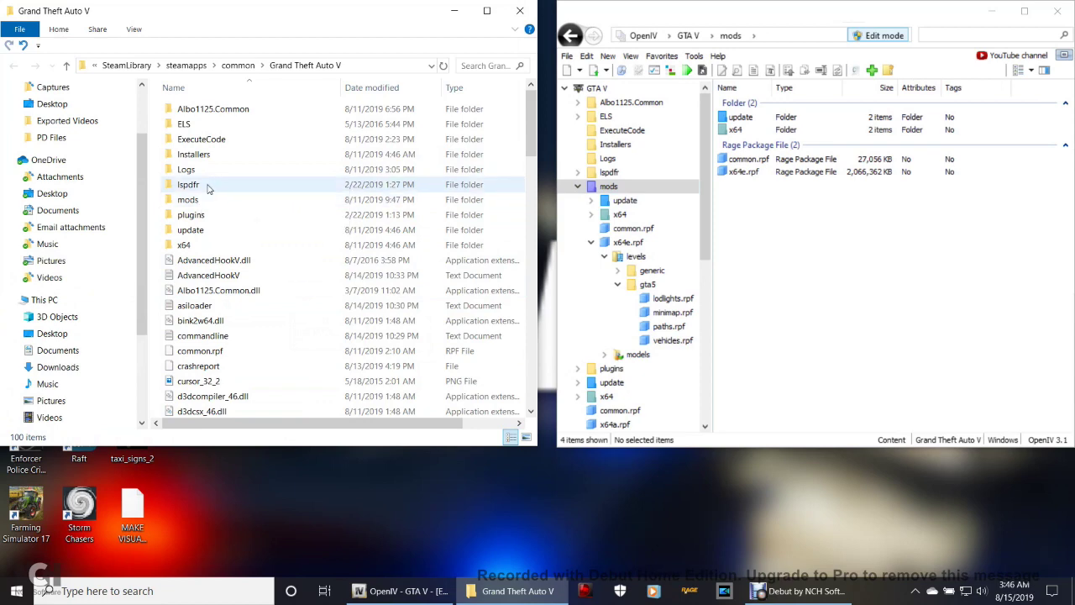
{"action": "double_click", "coordinate": [202, 200]}
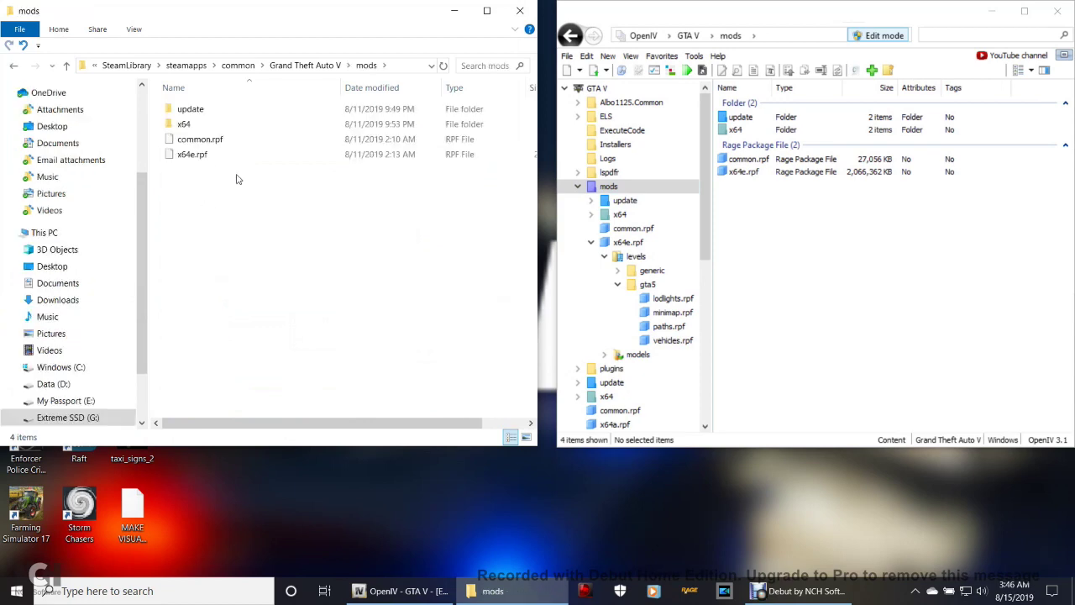
{"action": "left_click", "coordinate": [17, 68]}
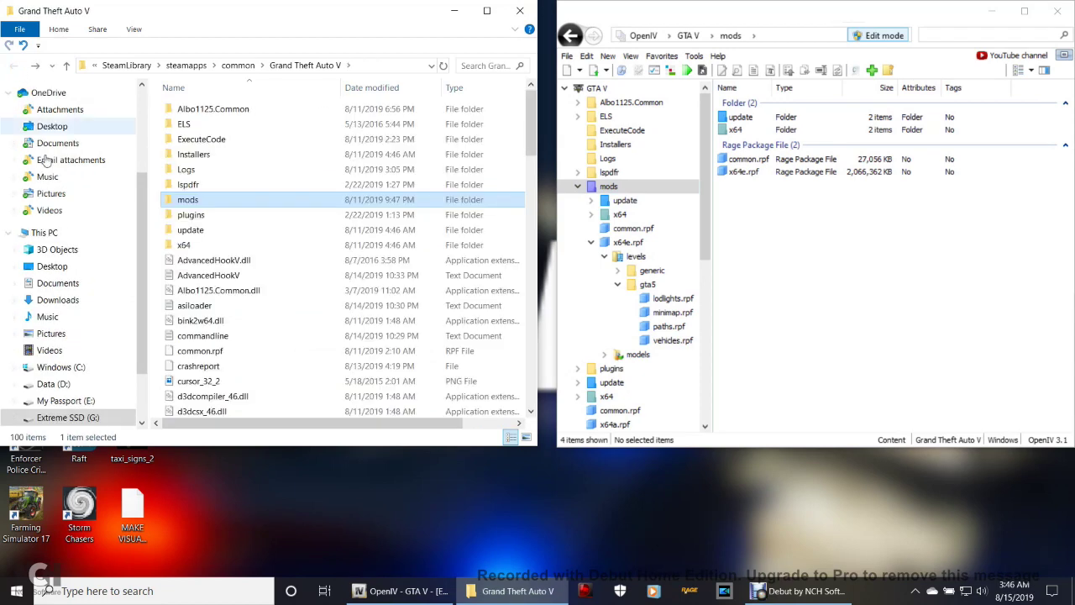
Step: Copy x64e.rpf from the main Grand Theft Auto V folder
{"action": "scroll", "coordinate": [307, 260], "scroll_direction": "down", "scroll_amount": 3}
{"action": "scroll", "coordinate": [307, 262], "scroll_direction": "down", "scroll_amount": 10}
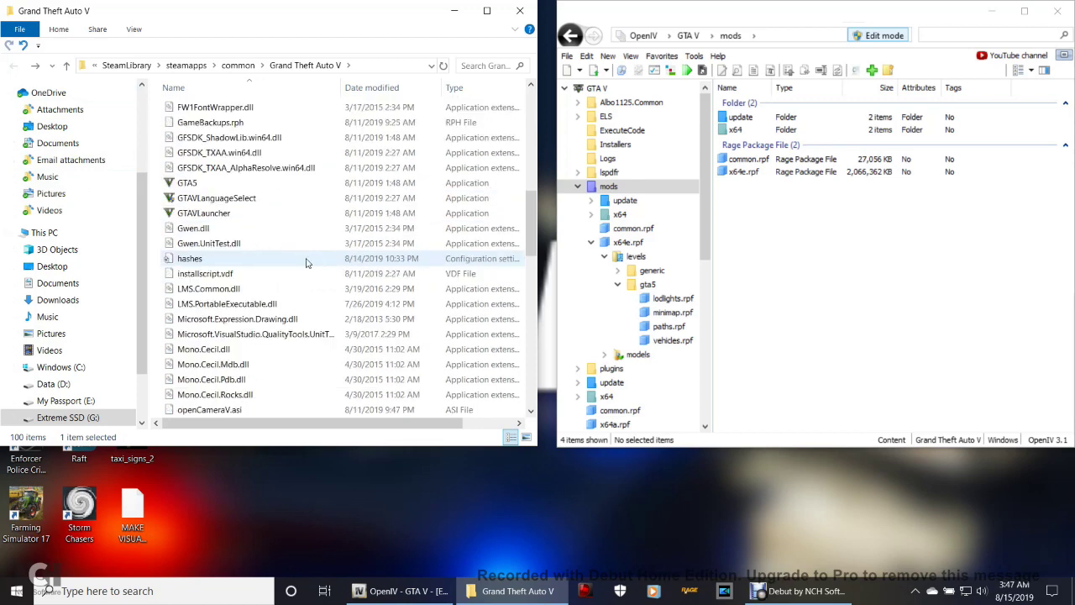
{"action": "scroll", "coordinate": [307, 263], "scroll_direction": "down", "scroll_amount": 8}
{"action": "scroll", "coordinate": [306, 262], "scroll_direction": "down", "scroll_amount": 3}
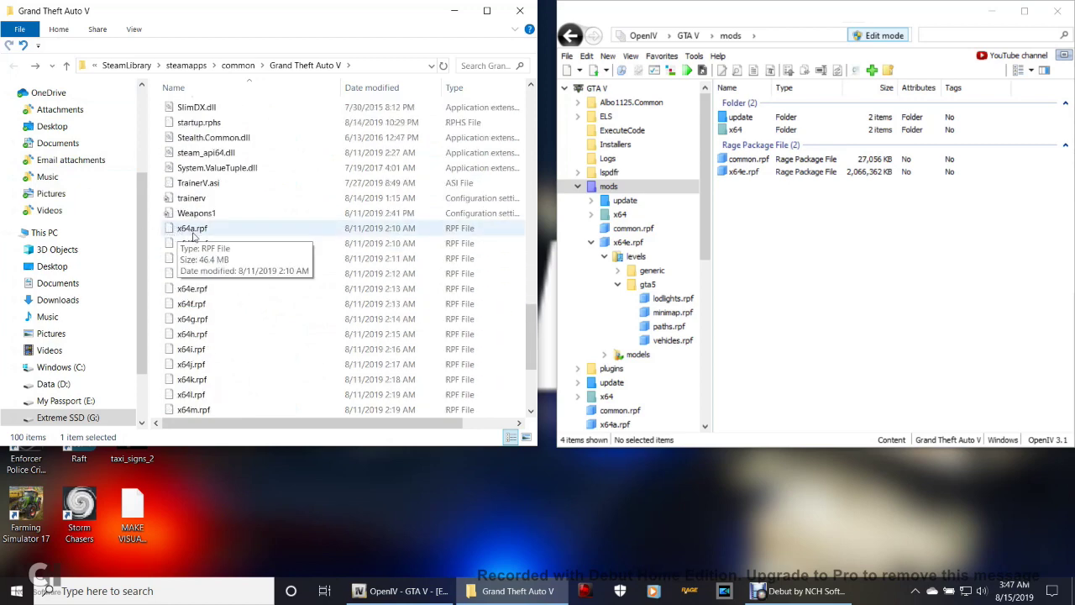
{"action": "left_click", "coordinate": [207, 291]}
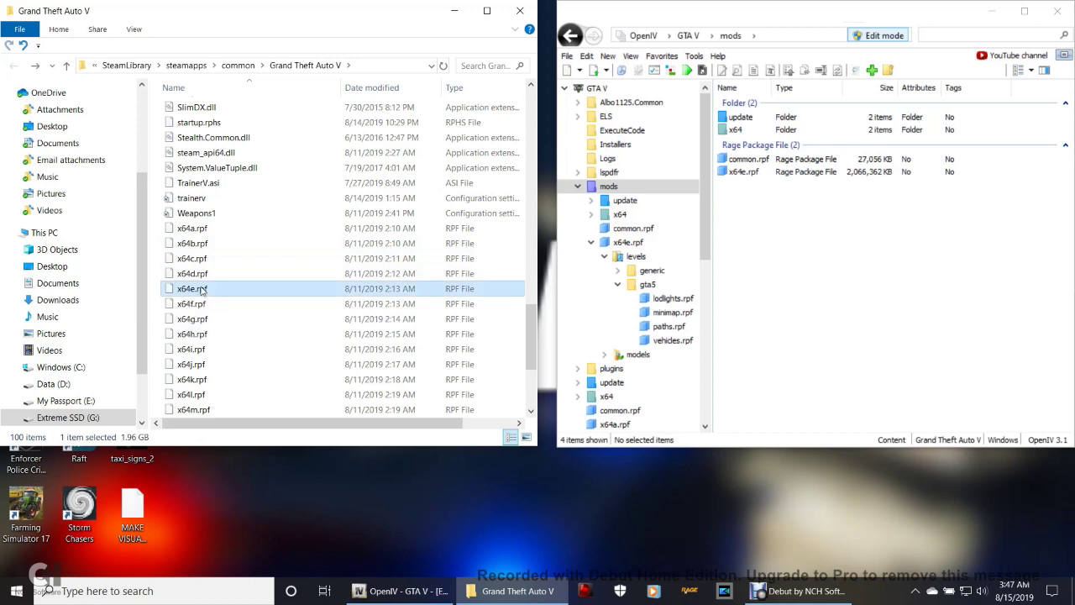
{"action": "right_click", "coordinate": [201, 290]}
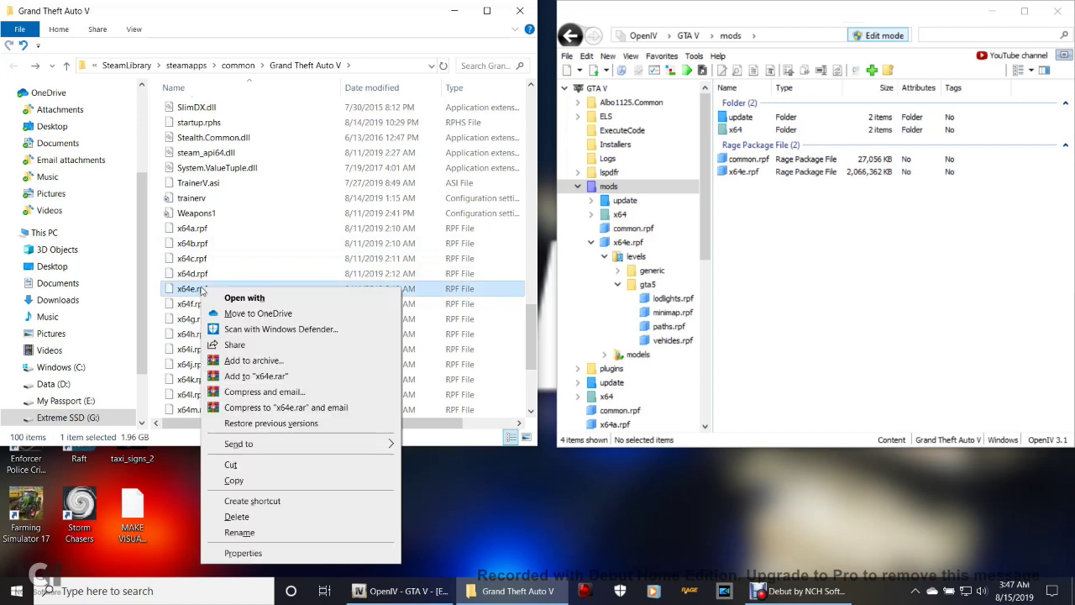
{"action": "left_click", "coordinate": [234, 479]}
Step: Bring up the paste option in the game's mods folder, dismiss it without pasting, and close File Explorer
{"action": "scroll", "coordinate": [252, 290], "scroll_direction": "up", "scroll_amount": 20}
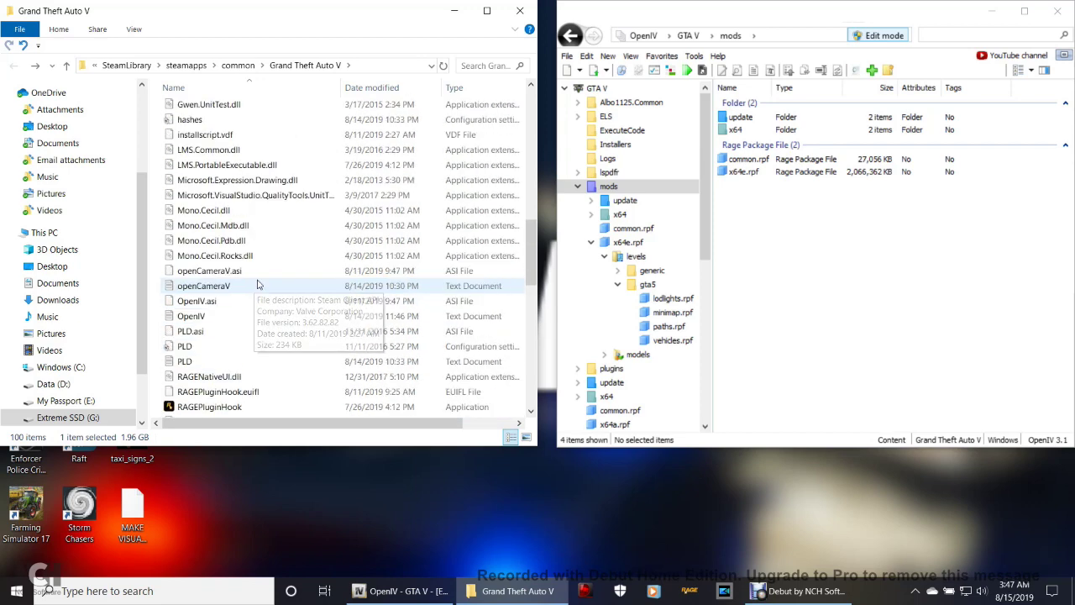
{"action": "scroll", "coordinate": [284, 275], "scroll_direction": "up", "scroll_amount": 2}
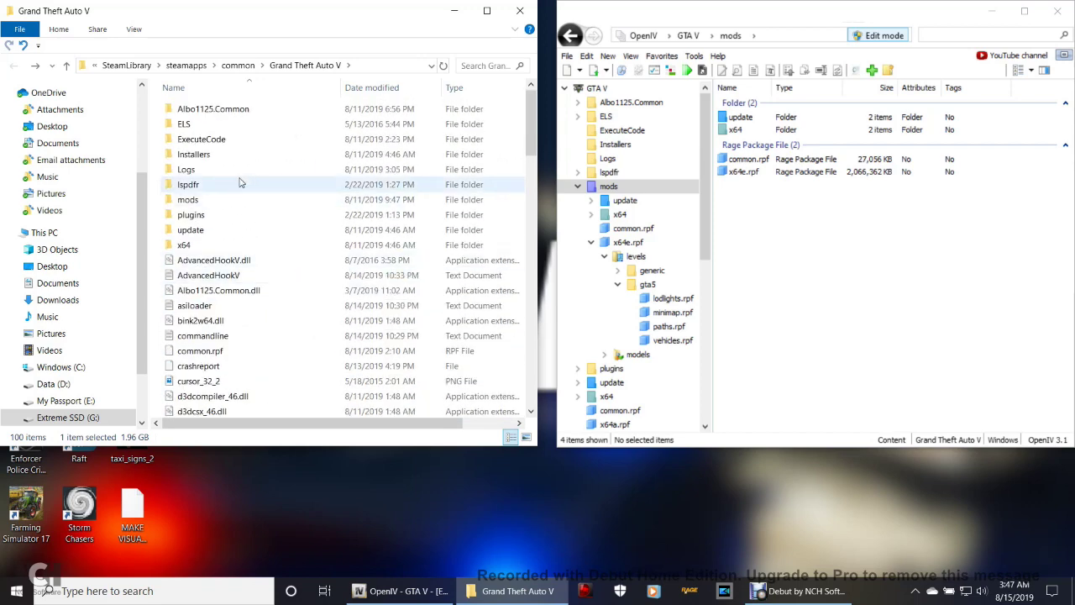
{"action": "left_click", "coordinate": [196, 201]}
{"action": "double_click", "coordinate": [196, 202]}
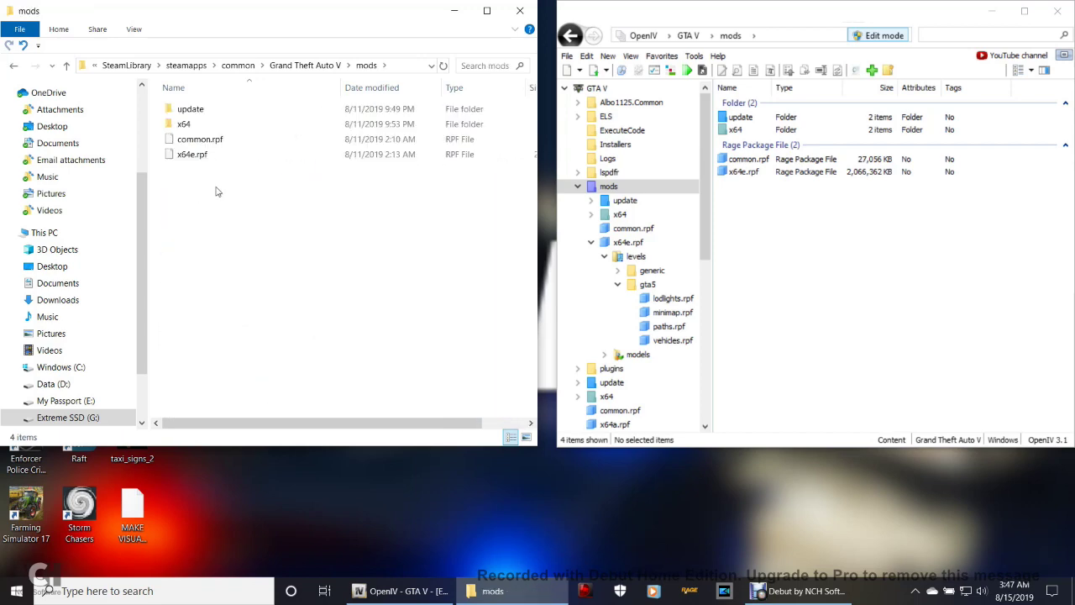
{"action": "right_click", "coordinate": [271, 270]}
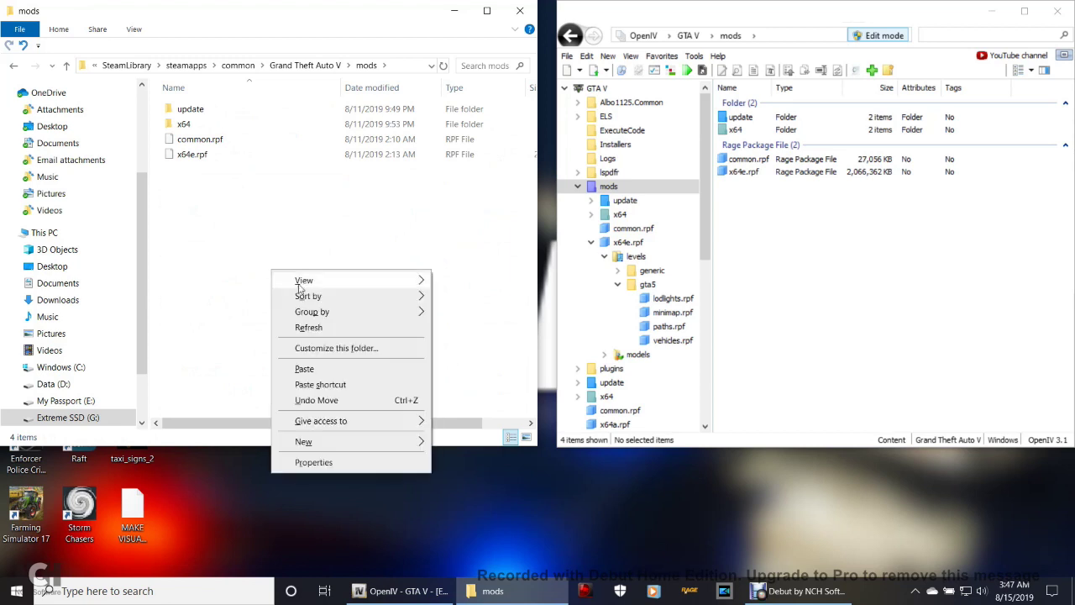
{"action": "left_click", "coordinate": [203, 309]}
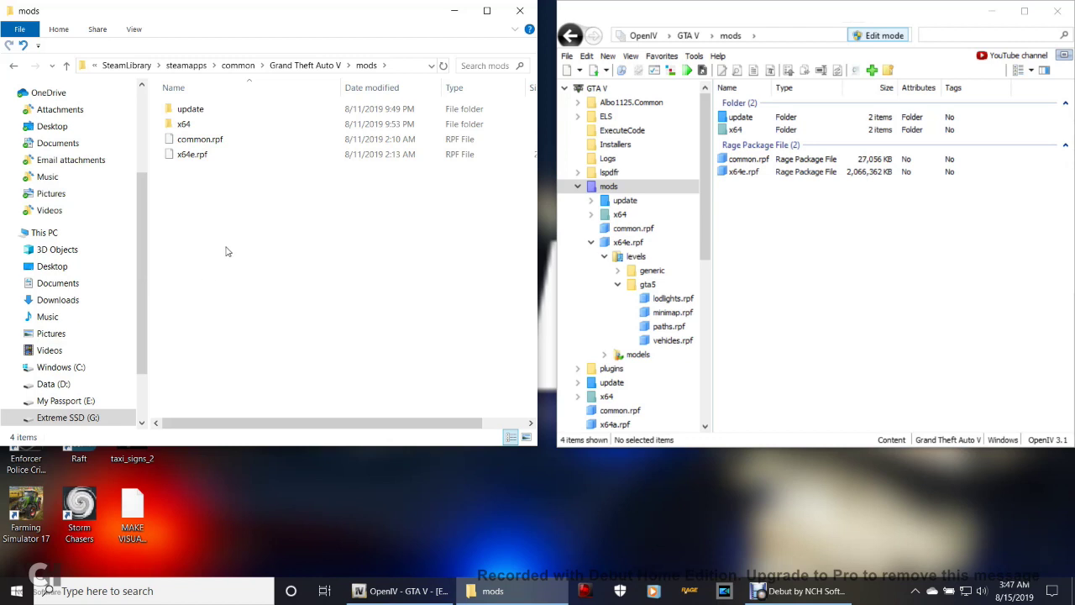
{"action": "left_click", "coordinate": [14, 69]}
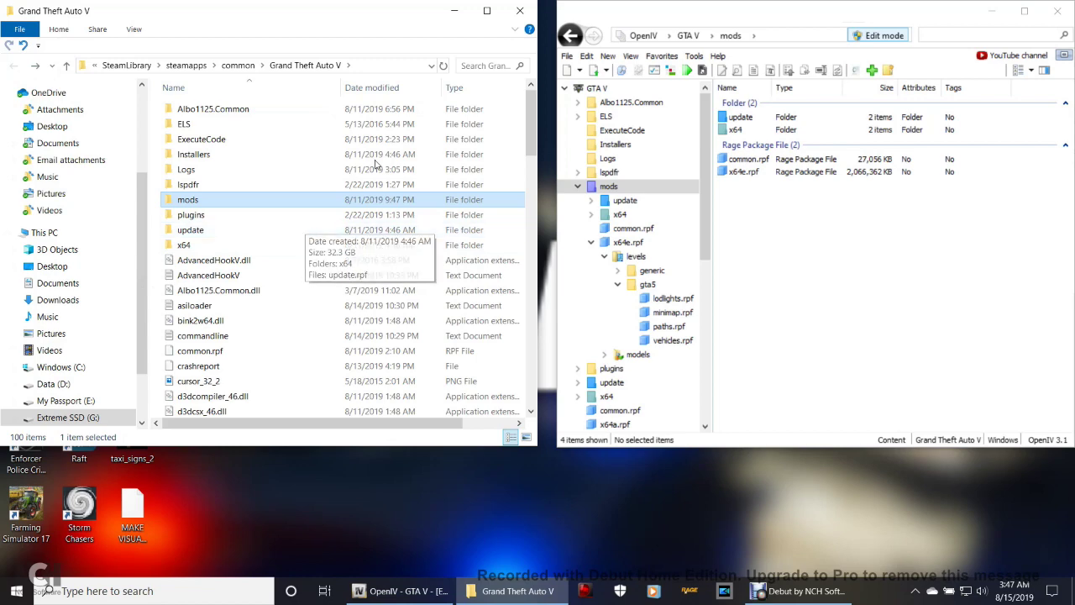
{"action": "left_click", "coordinate": [523, 10]}
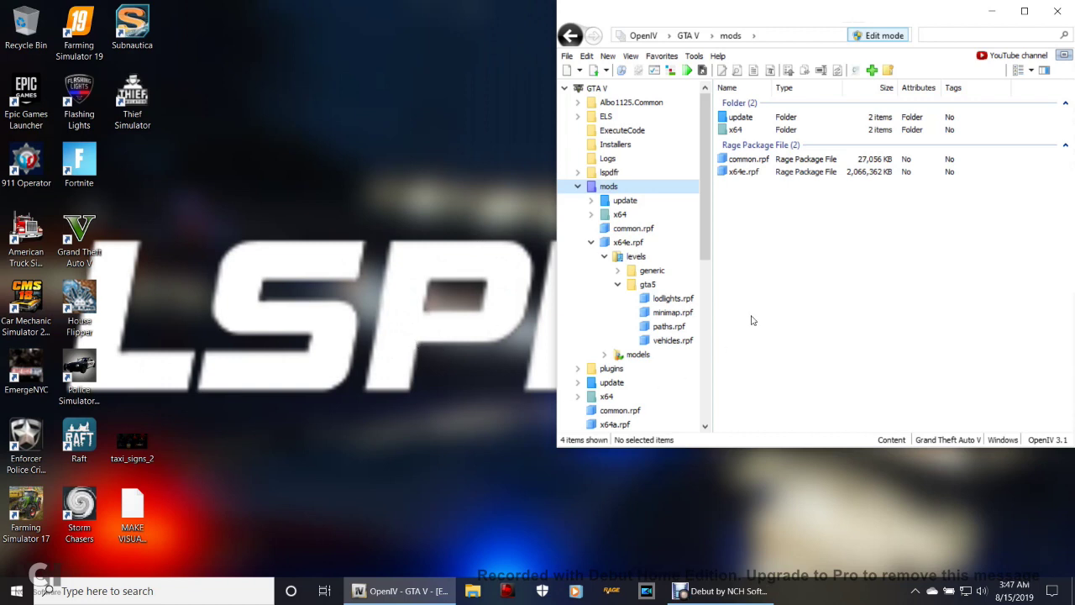
Step: Open vehicles.rpf in OpenIV under mods, x64e.rpf, levels, gta5
{"action": "double_click", "coordinate": [755, 174]}
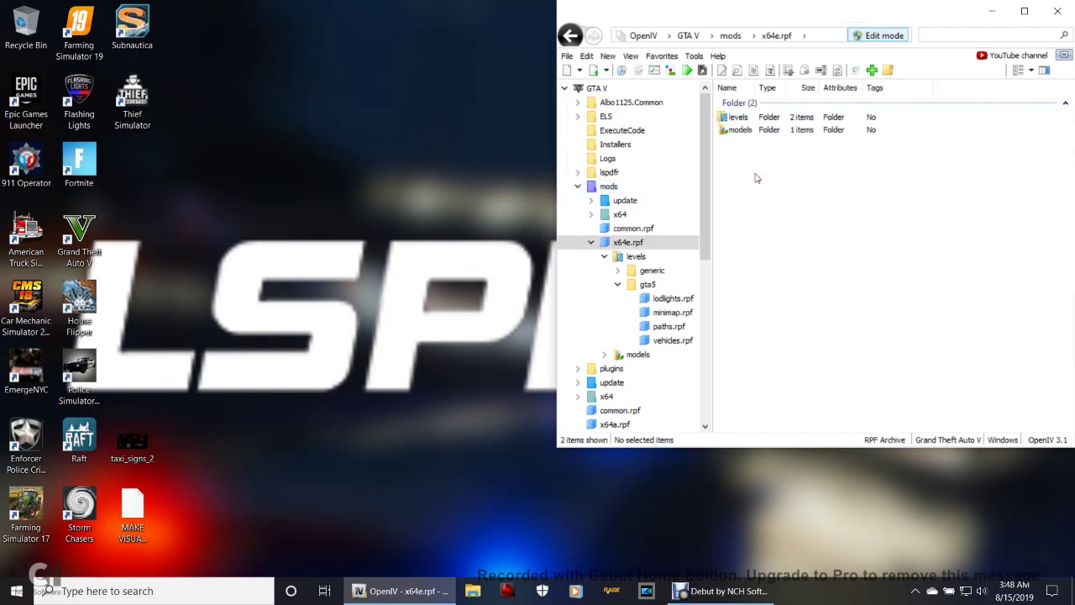
{"action": "double_click", "coordinate": [746, 118]}
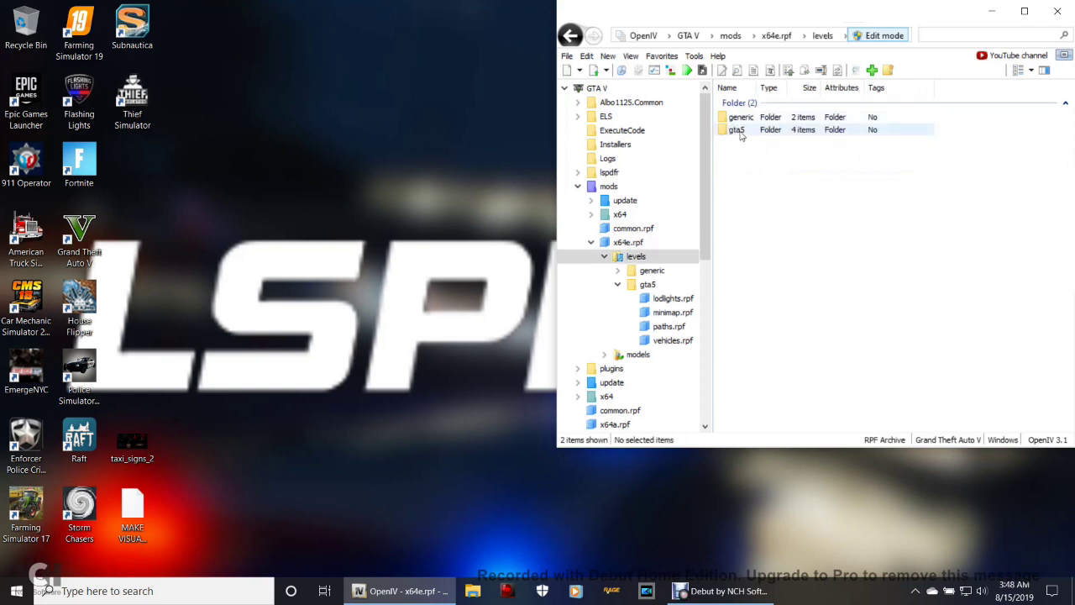
{"action": "double_click", "coordinate": [740, 133]}
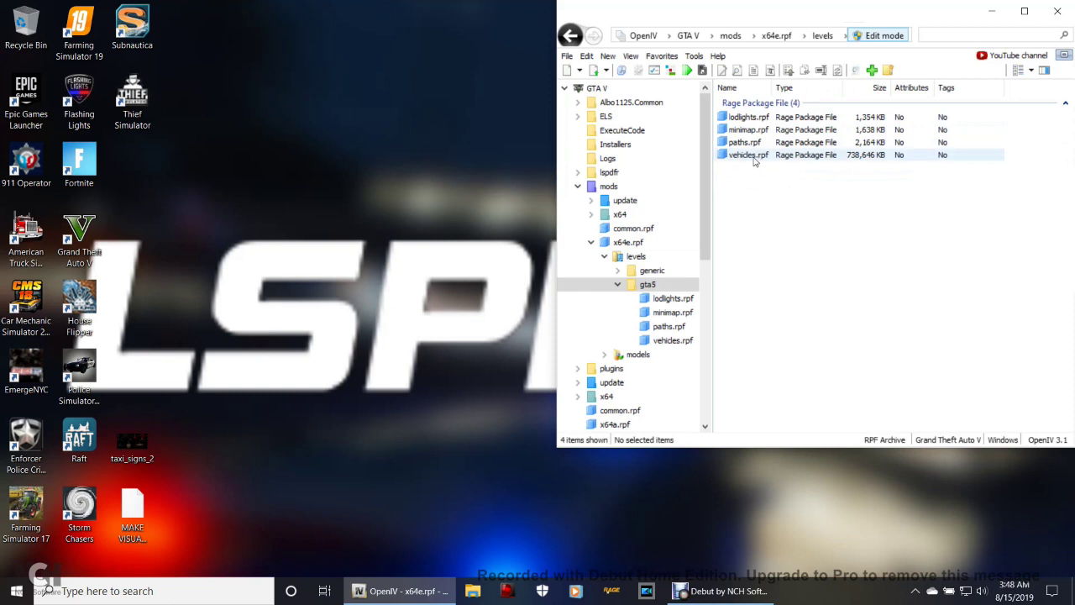
{"action": "left_click", "coordinate": [754, 158]}
{"action": "double_click", "coordinate": [755, 158]}
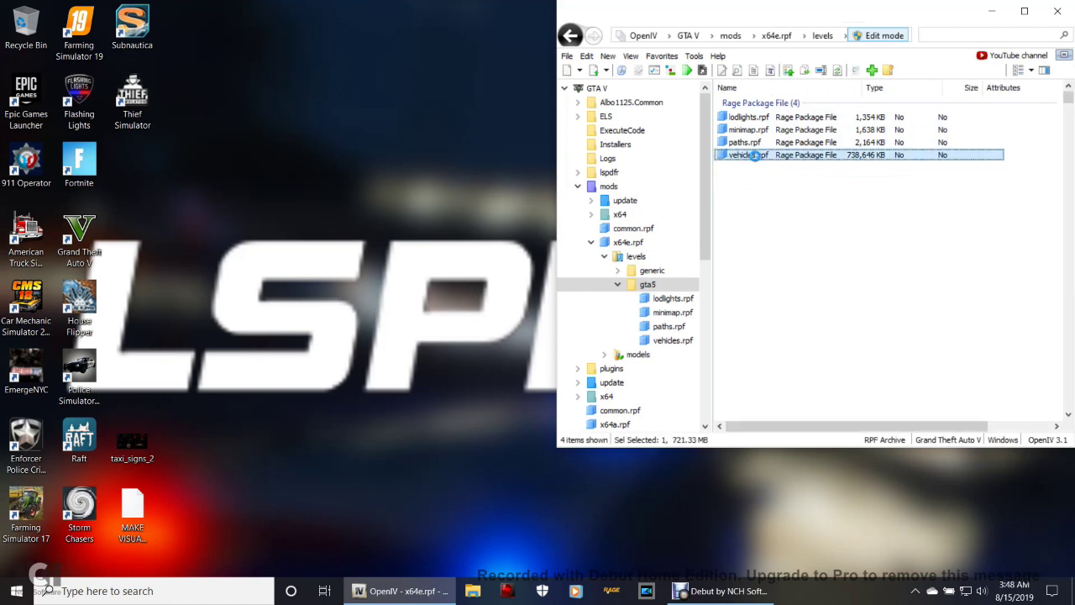
Step: Maximize the OpenIV window, find taxi.ytd among the texture dictionaries in vehicles.rpf, and open it in the Texture editor
{"action": "left_click_drag", "start_coordinate": [915, 11], "coordinate": [724, 1]}
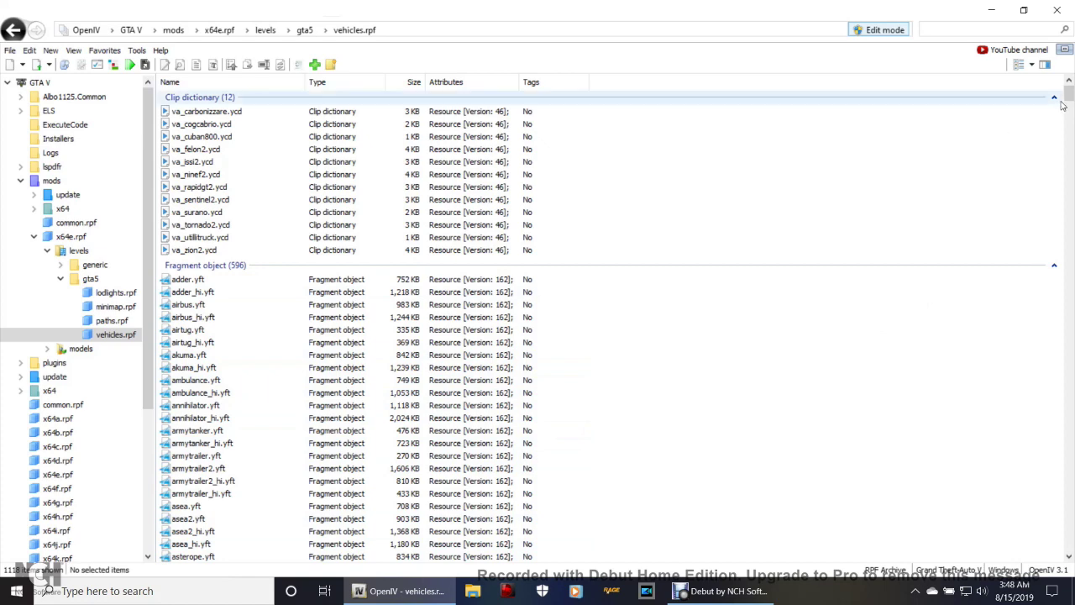
{"action": "left_click_drag", "start_coordinate": [1069, 99], "coordinate": [1071, 519]}
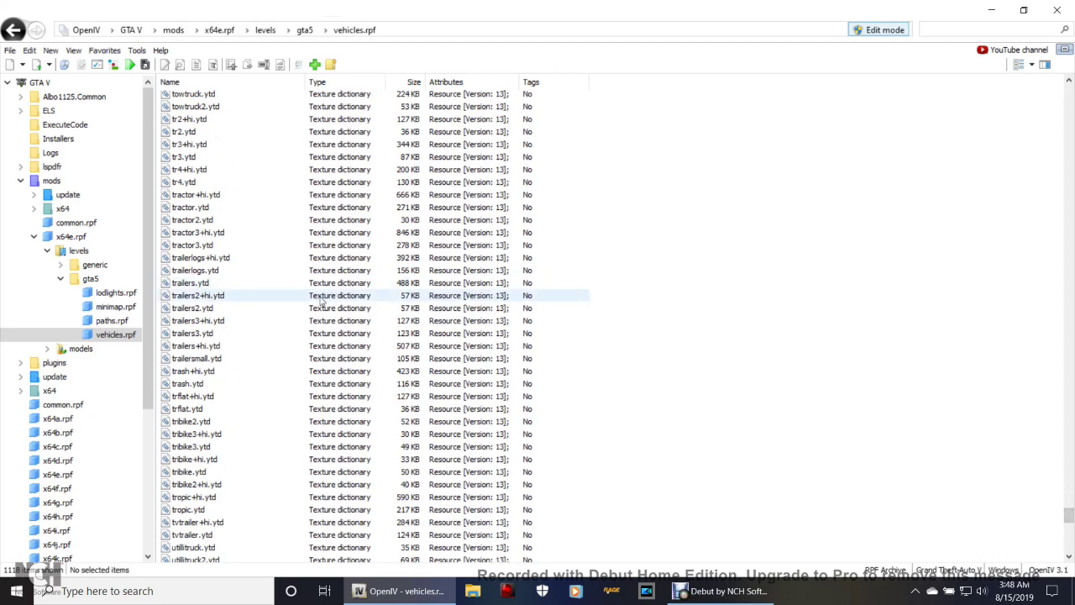
{"action": "scroll", "coordinate": [279, 320], "scroll_direction": "up", "scroll_amount": 8}
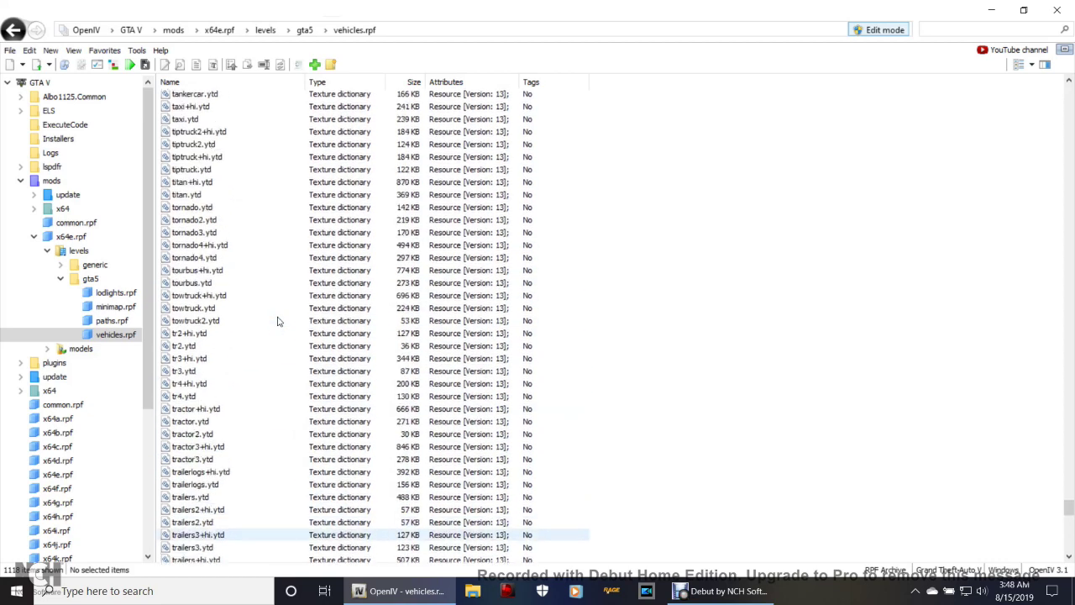
{"action": "scroll", "coordinate": [279, 320], "scroll_direction": "up", "scroll_amount": 3}
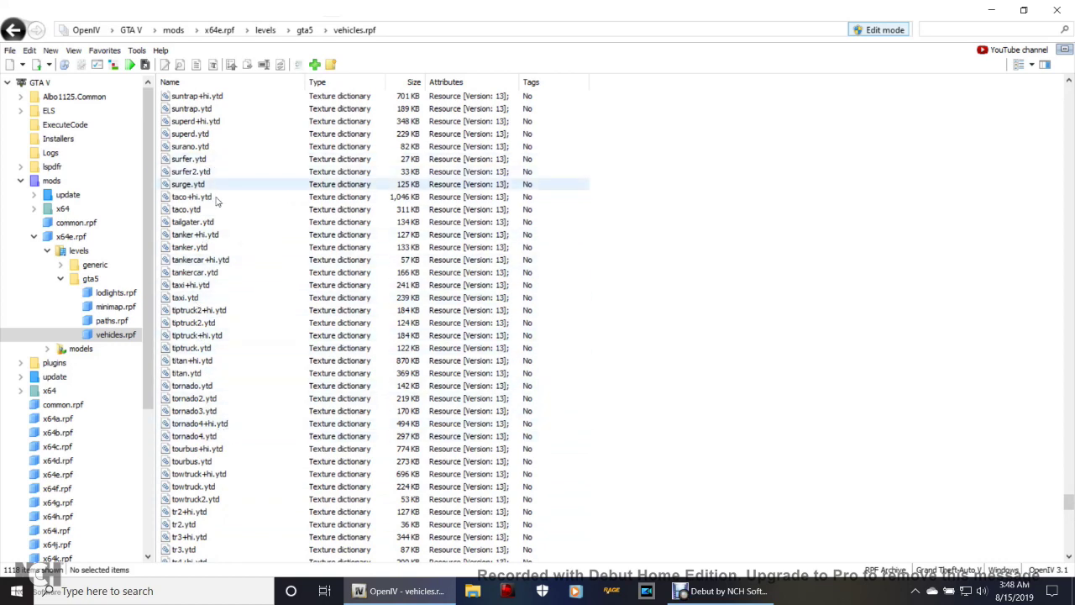
{"action": "scroll", "coordinate": [235, 233], "scroll_direction": "up", "scroll_amount": 5}
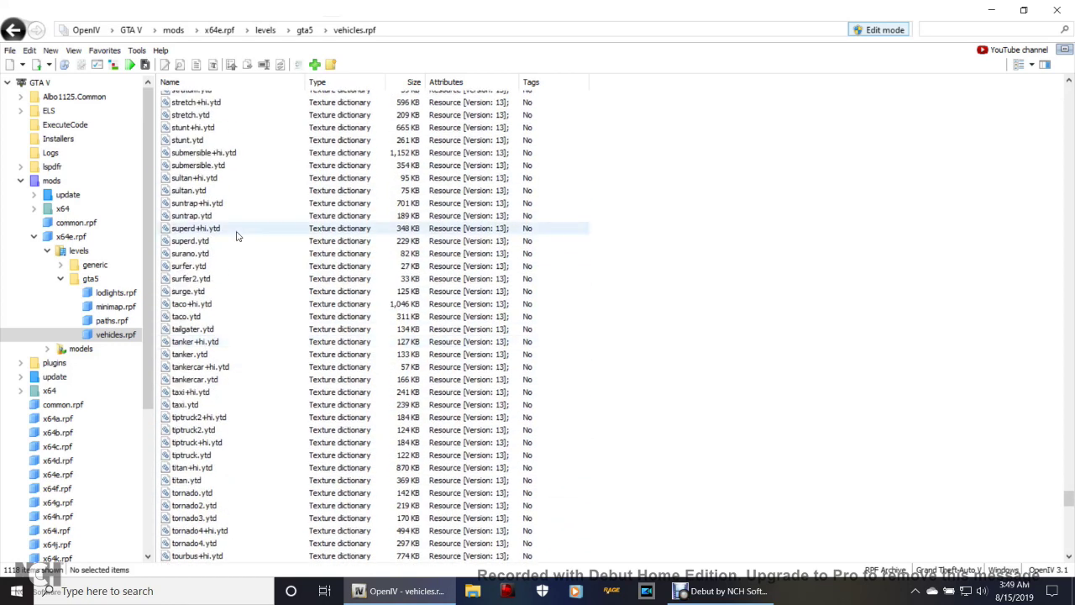
{"action": "scroll", "coordinate": [244, 336], "scroll_direction": "down", "scroll_amount": 1}
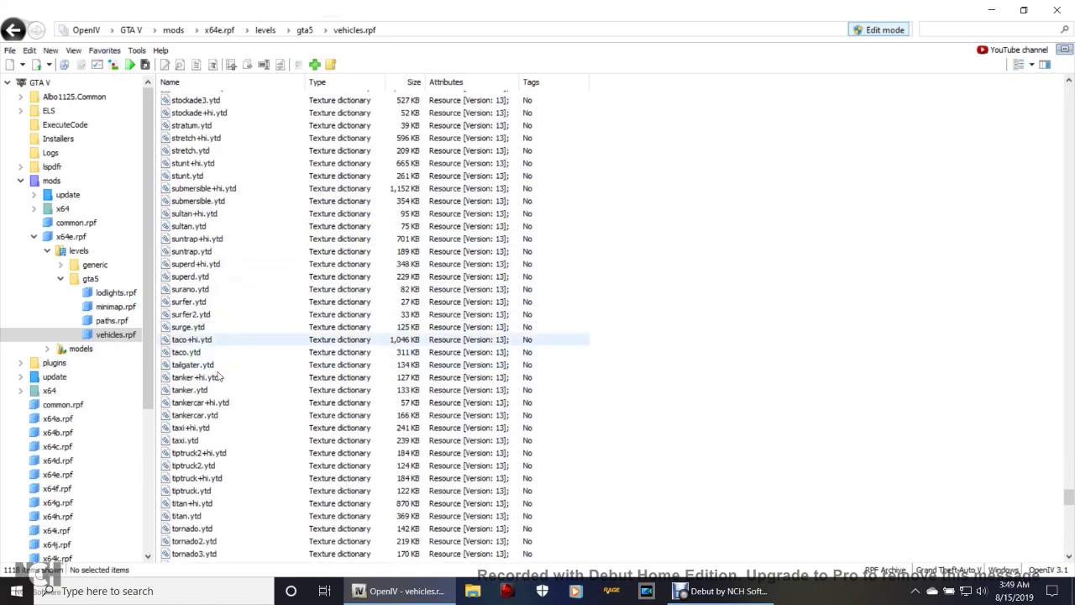
{"action": "scroll", "coordinate": [225, 405], "scroll_direction": "down", "scroll_amount": 1}
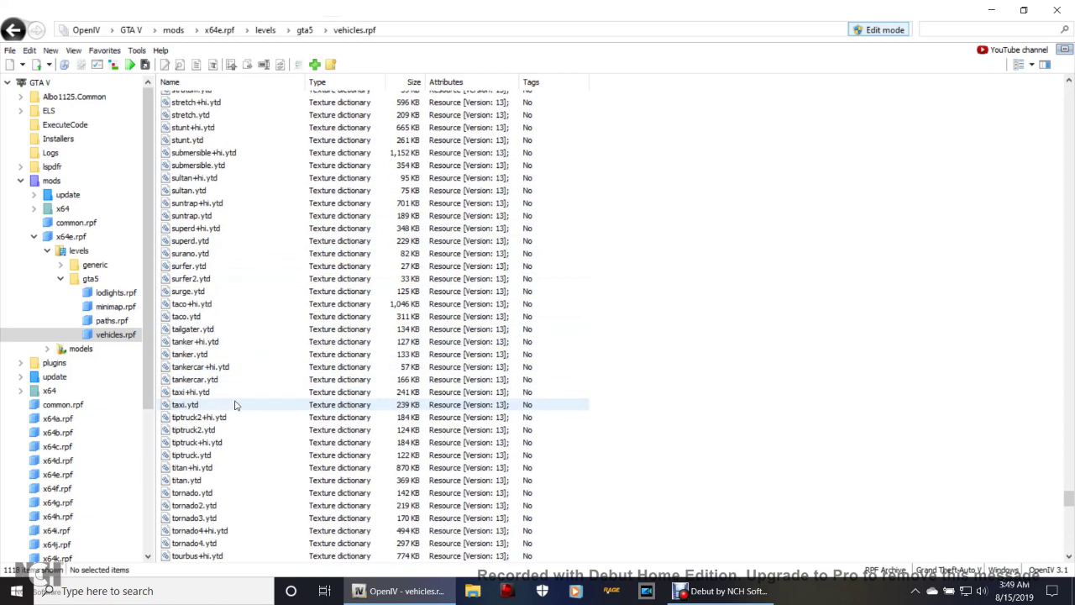
{"action": "double_click", "coordinate": [187, 405]}
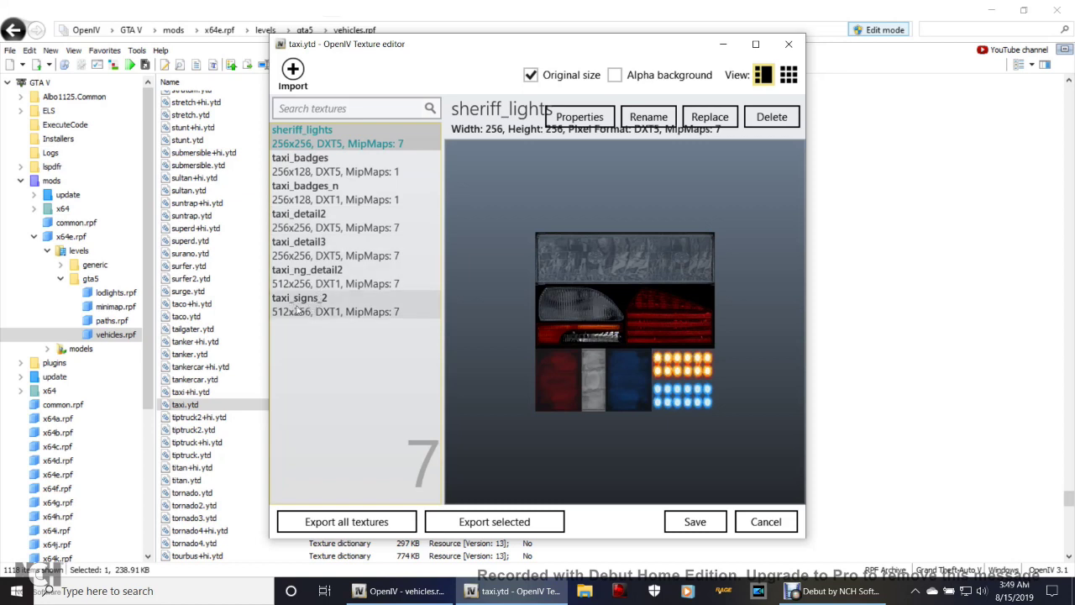
Step: Begin replacing the taxi_signs_2 texture with the taxi_signs_2 image from the Desktop, cancel the file selection, and close the Texture editor without saving
{"action": "left_click", "coordinate": [326, 313]}
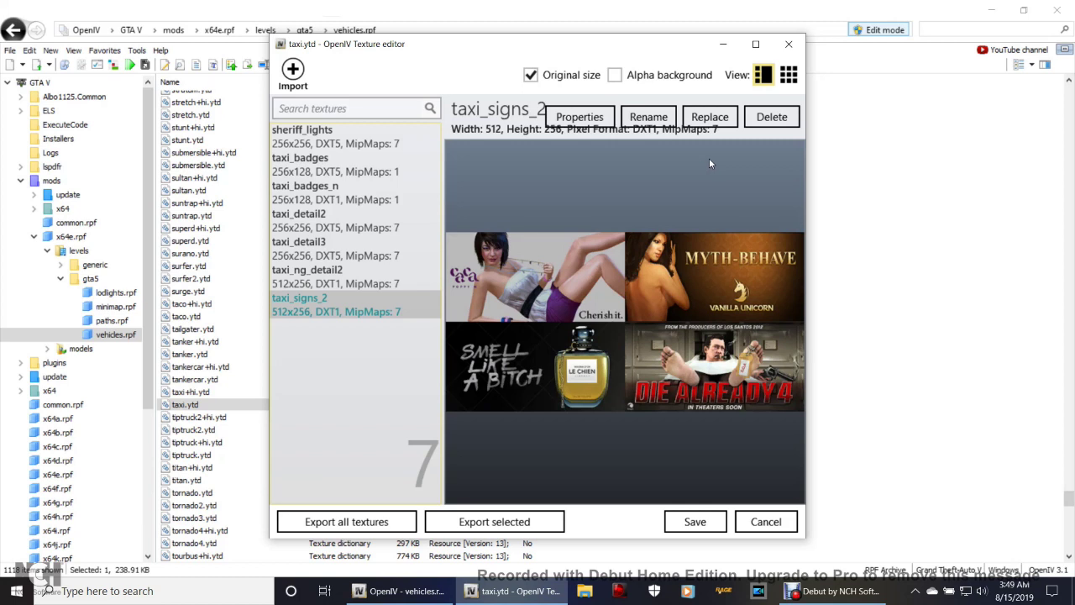
{"action": "left_click", "coordinate": [707, 121]}
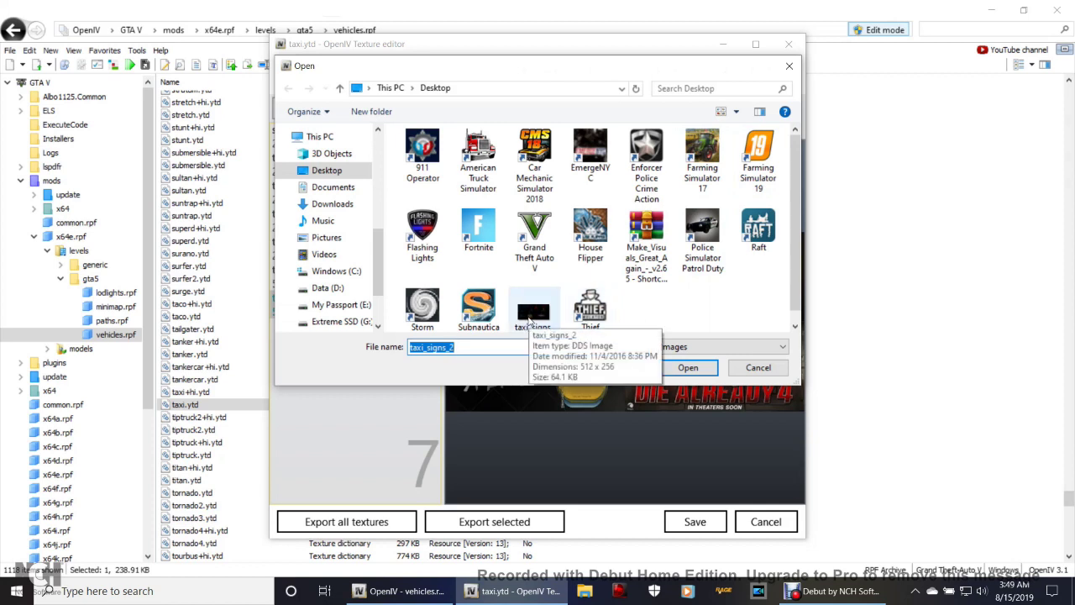
{"action": "left_click", "coordinate": [530, 322]}
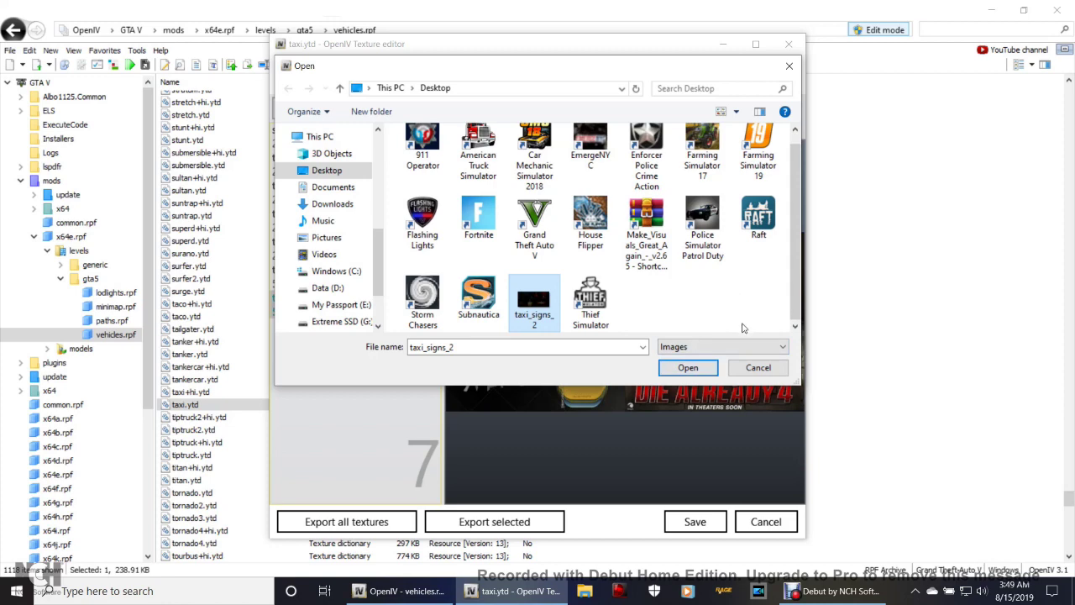
{"action": "left_click", "coordinate": [754, 369]}
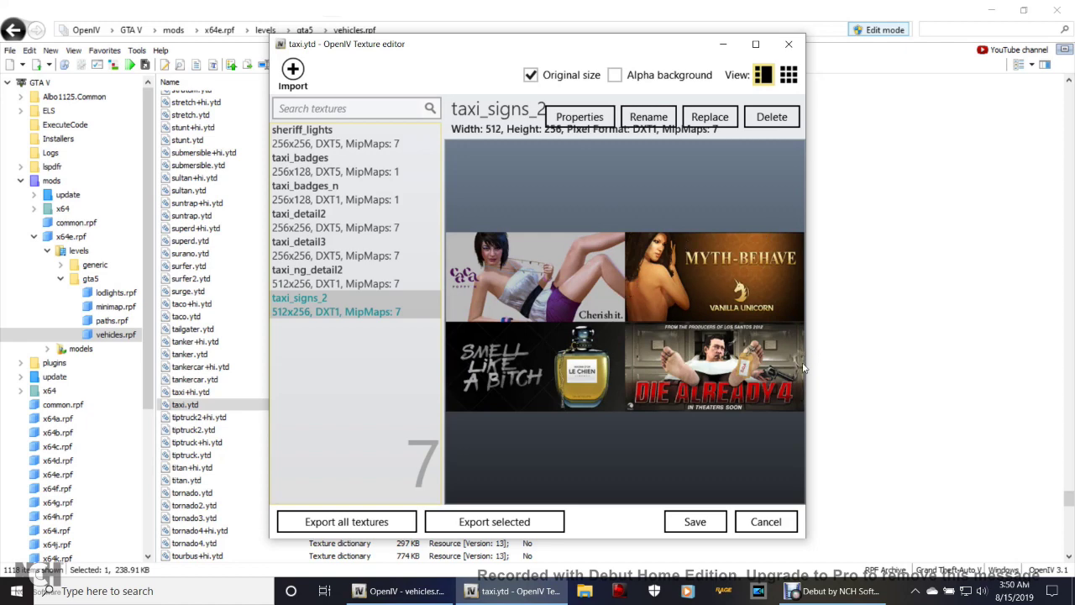
{"action": "left_click", "coordinate": [789, 44]}
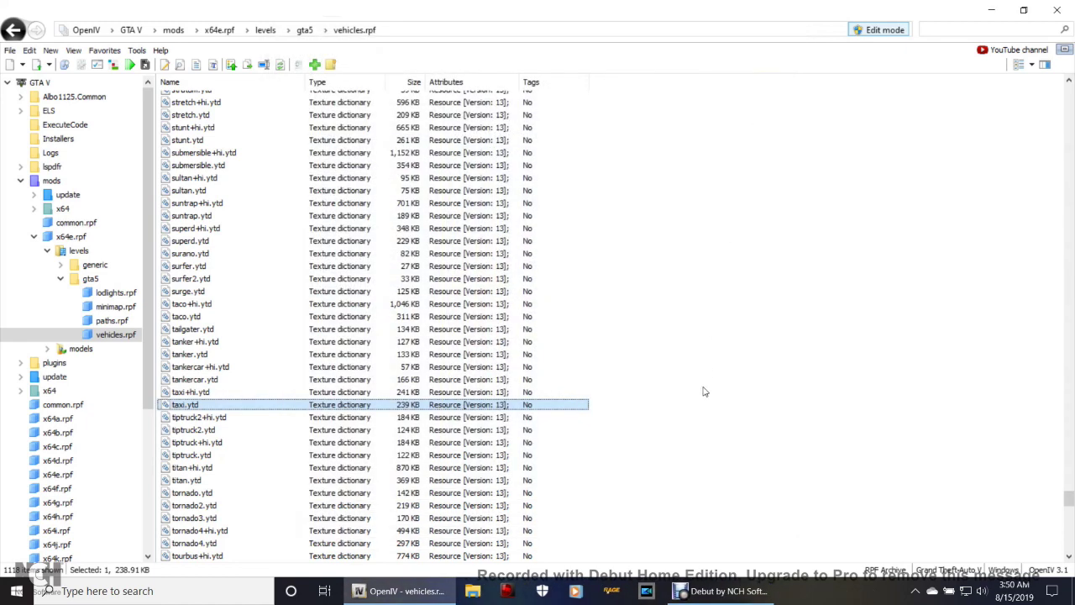
Step: Restore the OpenIV window to its smaller size and close OpenIV
{"action": "left_click", "coordinate": [1023, 10]}
{"action": "left_click", "coordinate": [778, 34]}
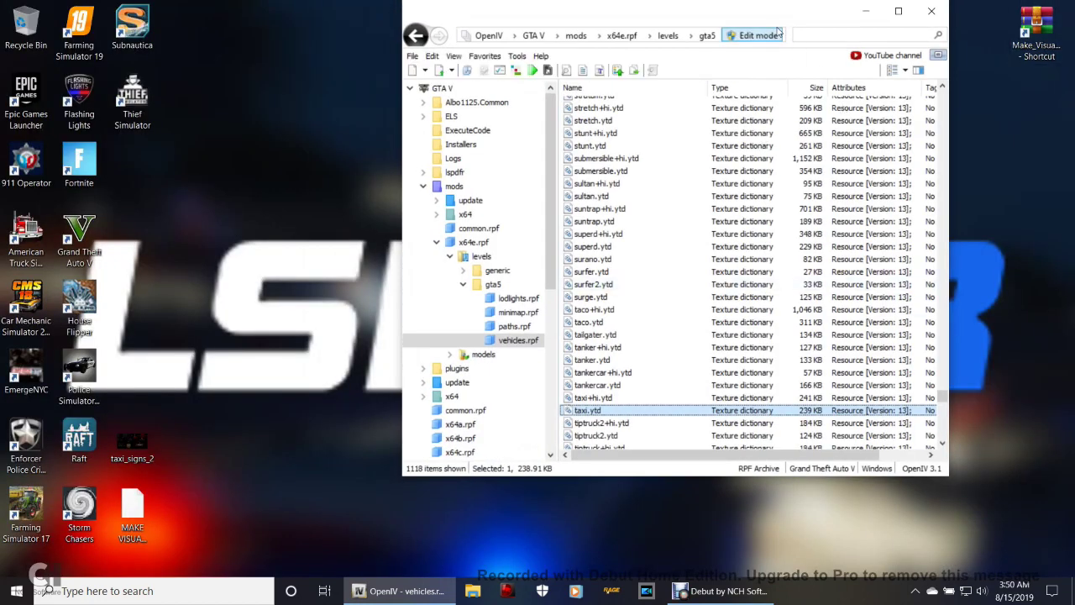
{"action": "left_click", "coordinate": [931, 11]}
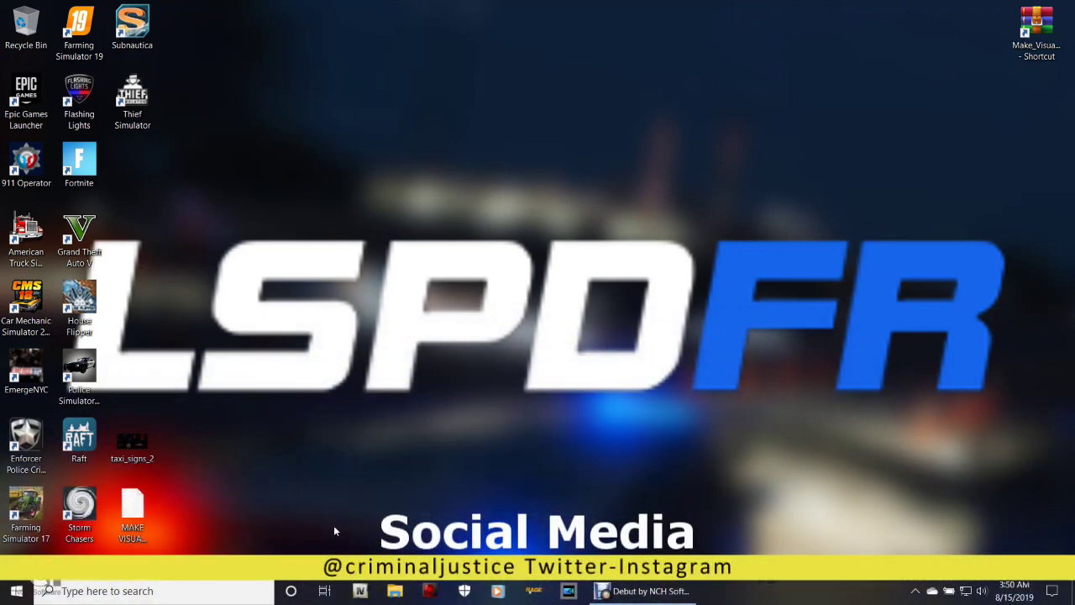
Step: Delete the taxi_signs_2 image and the MAKE VISUALS GREAT AGAIN - 2.65.oiv file from the desktop
{"action": "left_click_drag", "start_coordinate": [169, 408], "coordinate": [130, 507]}
{"action": "right_click", "coordinate": [129, 512]}
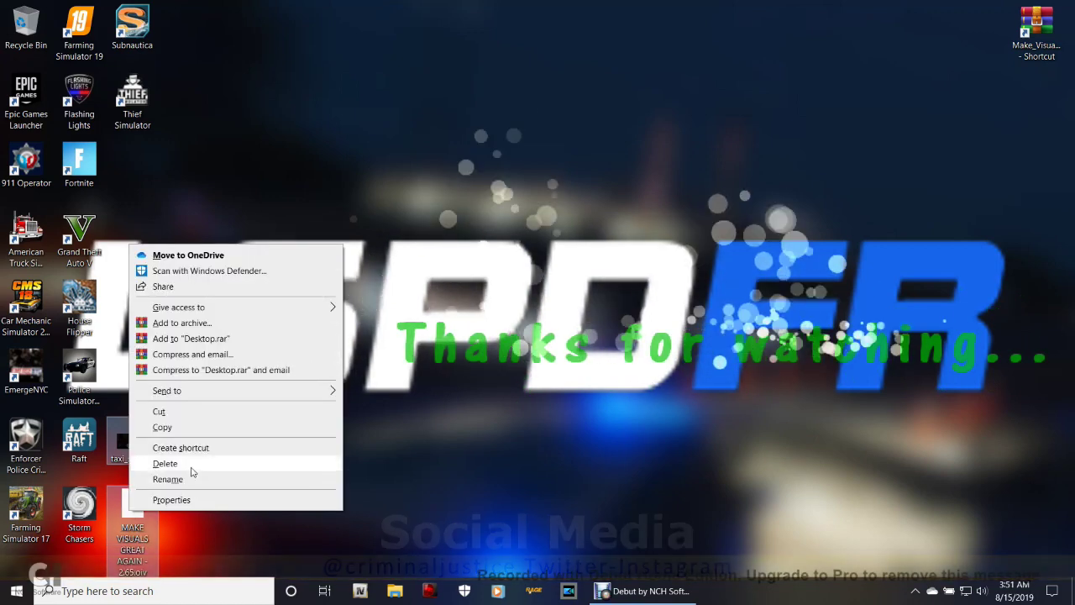
{"action": "left_click", "coordinate": [189, 463]}
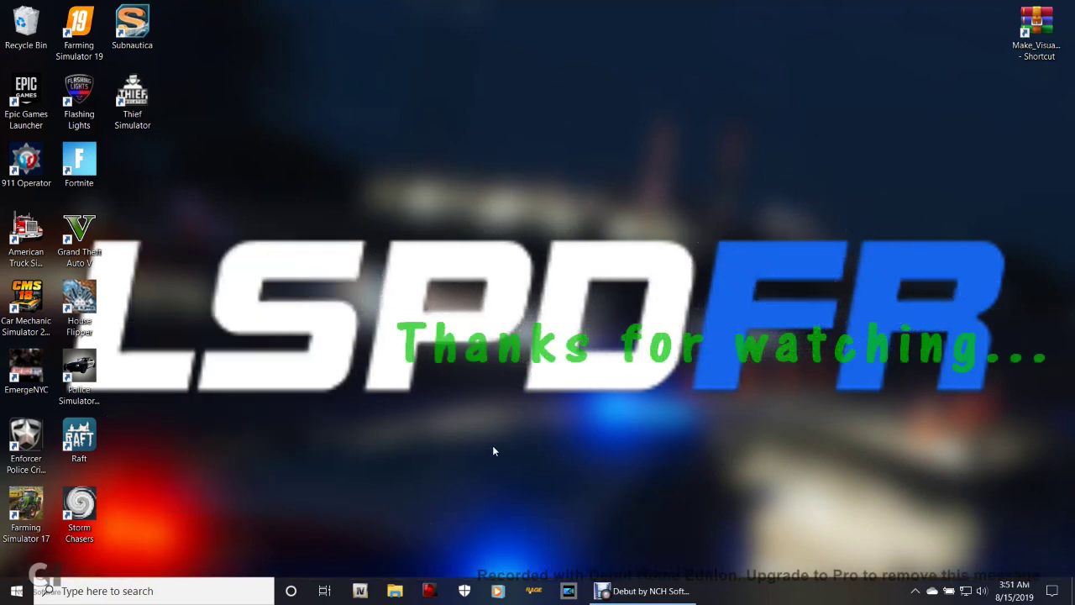